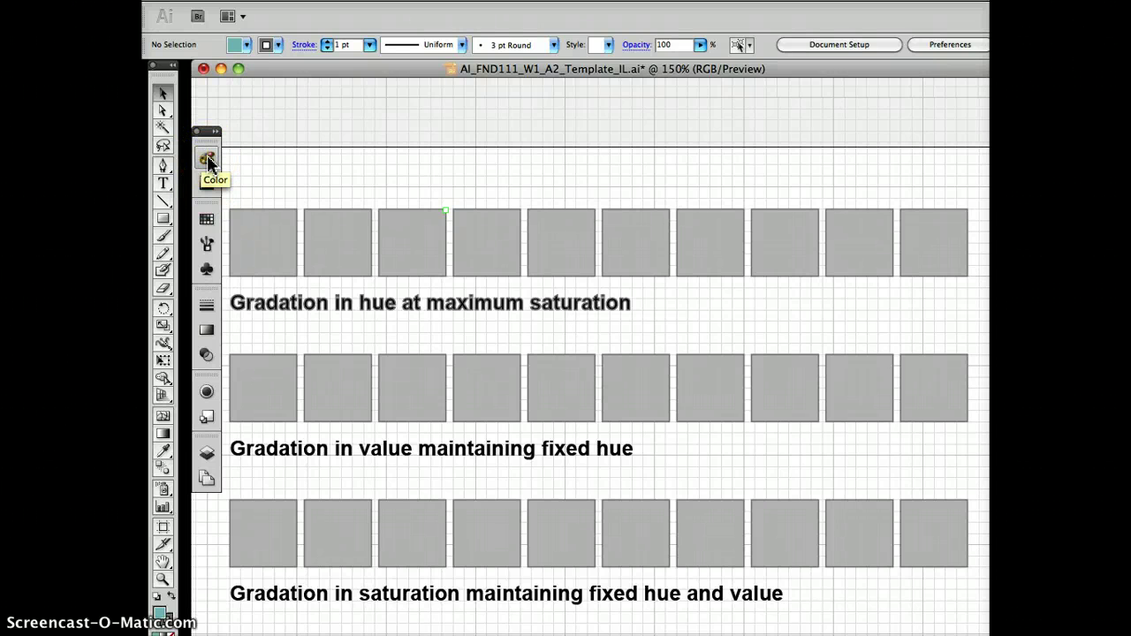
# - Open the Color panel from the dock, briefly checking the Color Guide and panel options
pyautogui.click(208, 160)
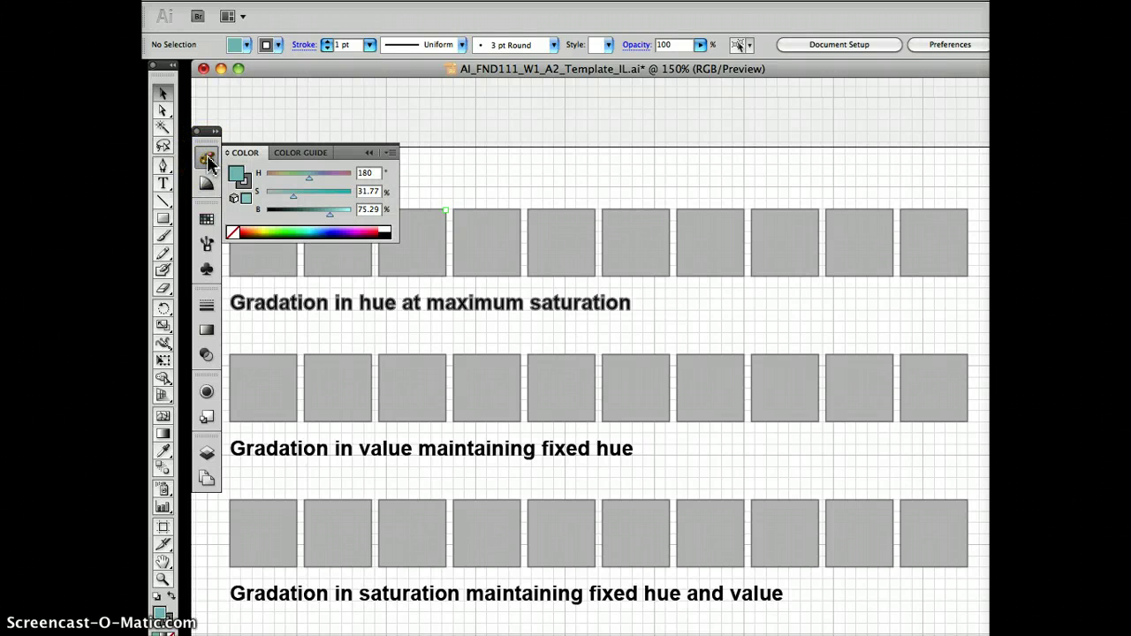
pyautogui.click(204, 185)
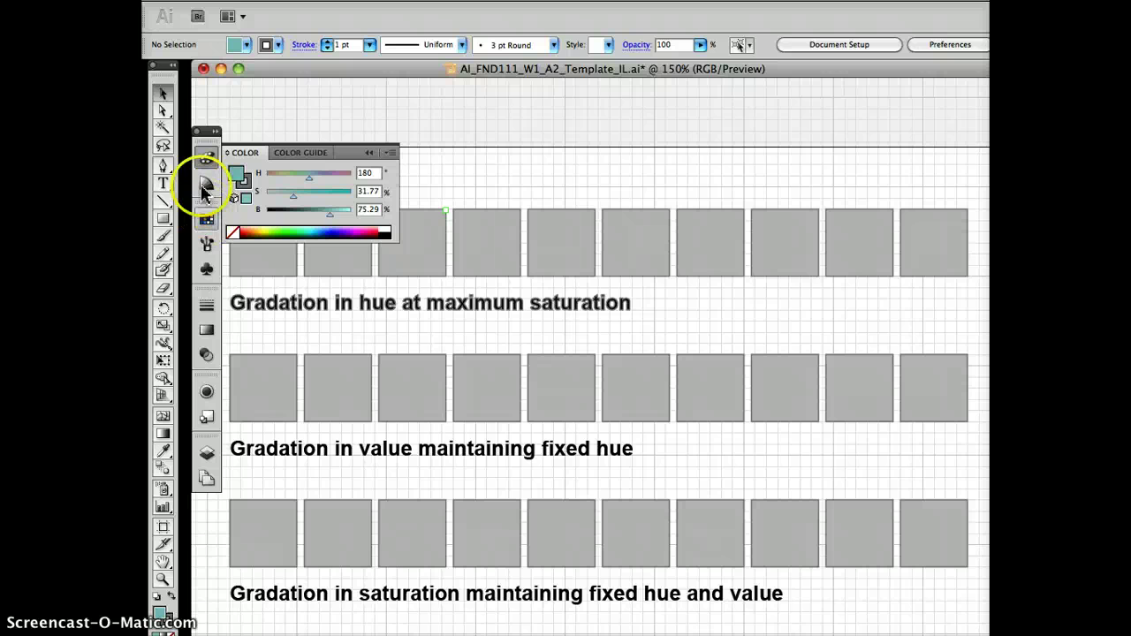
pyautogui.click(245, 153)
pyautogui.click(390, 152)
pyautogui.click(374, 159)
# - Float the Color panel on its own and park it beside the toolbox
pyautogui.moveTo(240, 156); pyautogui.dragTo(438, 115)
pyautogui.moveTo(202, 131); pyautogui.dragTo(216, 632)
pyautogui.moveTo(525, 100); pyautogui.dragTo(312, 88)
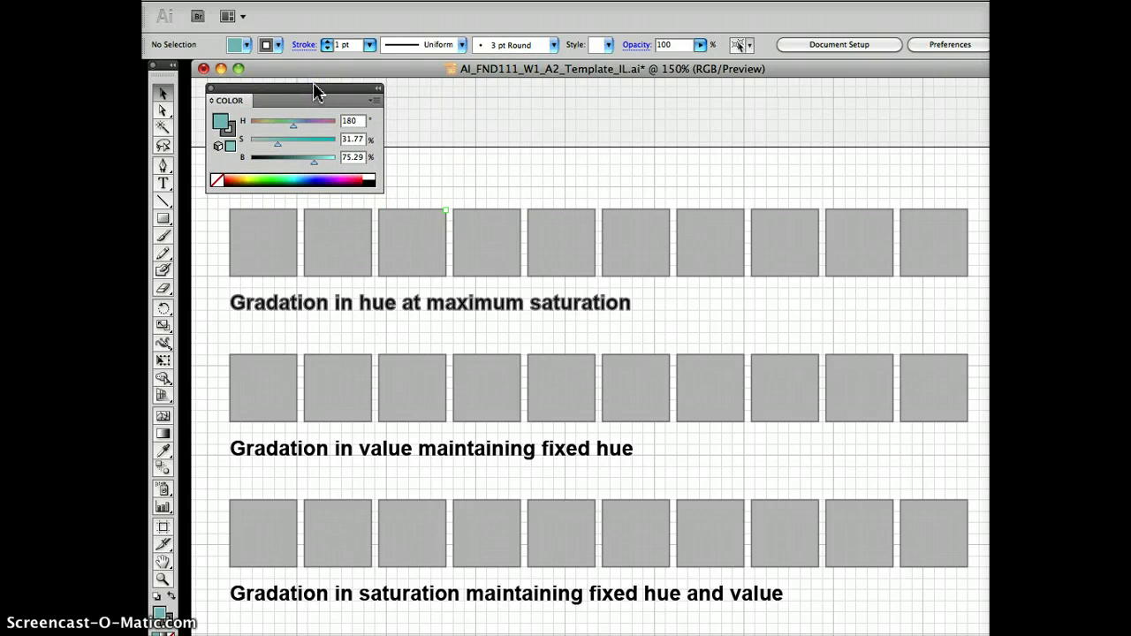
pyautogui.click(570, 3)
pyautogui.moveTo(577, 57)
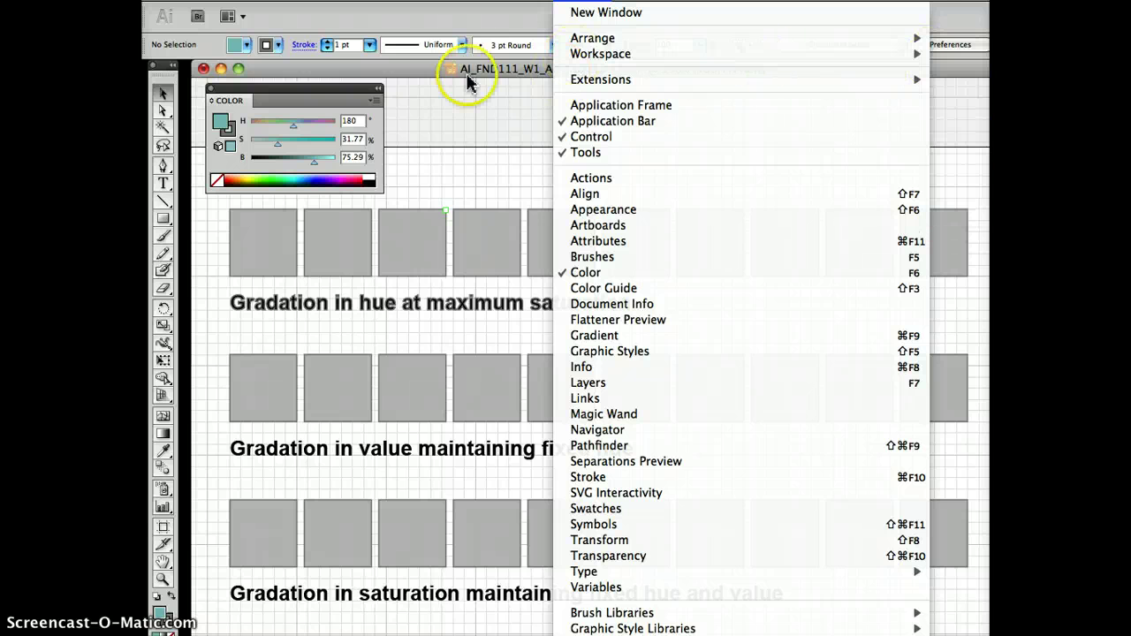
pyautogui.click(467, 107)
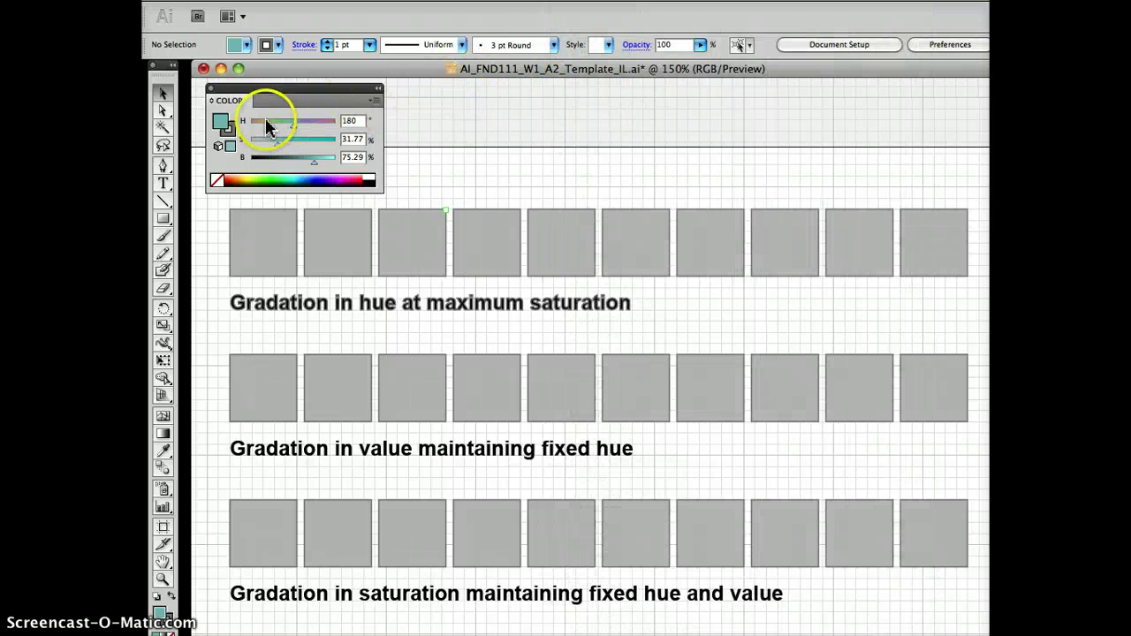
# - Switch the Color panel to RGB and raise green from 192 to 215
pyautogui.click(371, 101)
pyautogui.click(372, 102)
pyautogui.click(371, 101)
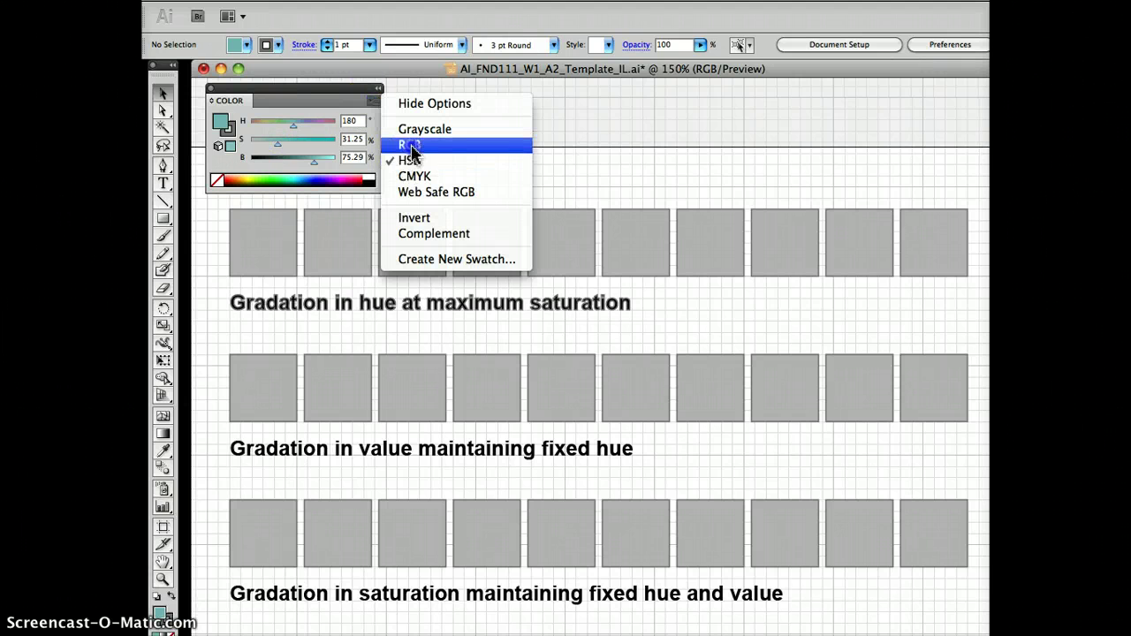
pyautogui.click(403, 144)
pyautogui.moveTo(313, 147); pyautogui.dragTo(313, 157)
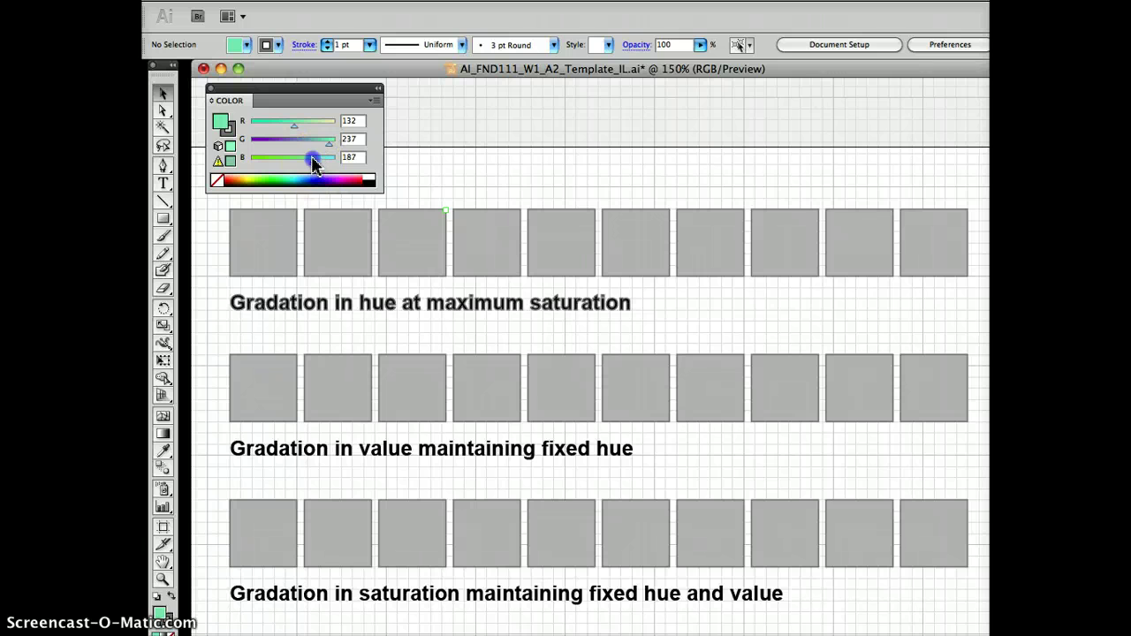
# - Return the Color panel to HSB and set saturation and brightness to 100%
pyautogui.click(371, 102)
pyautogui.click(400, 160)
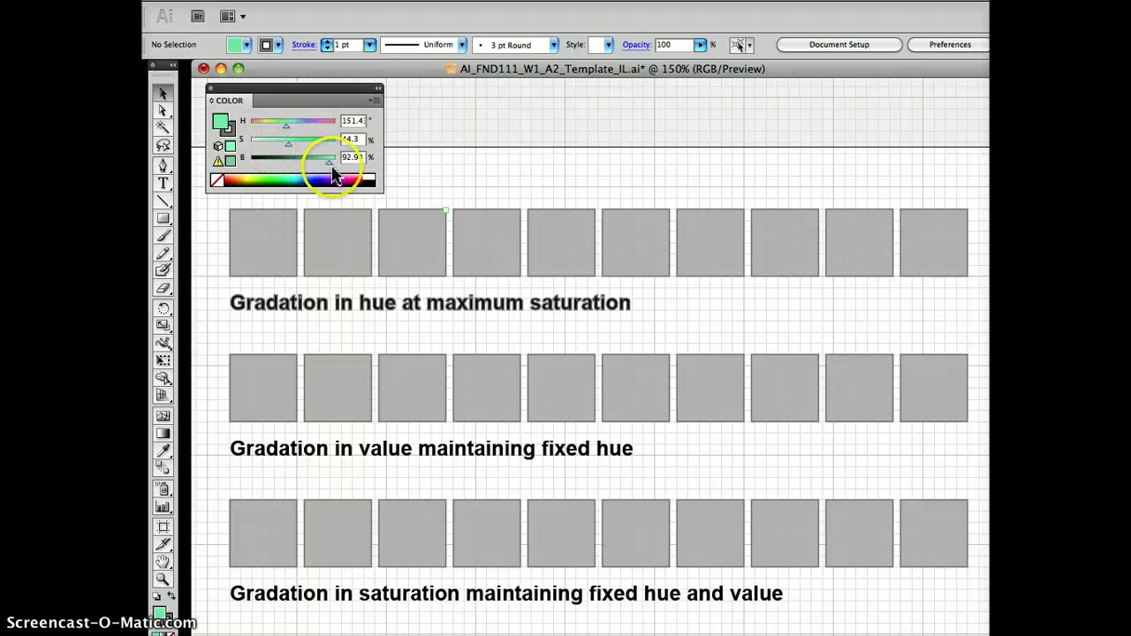
pyautogui.moveTo(286, 143); pyautogui.dragTo(359, 144)
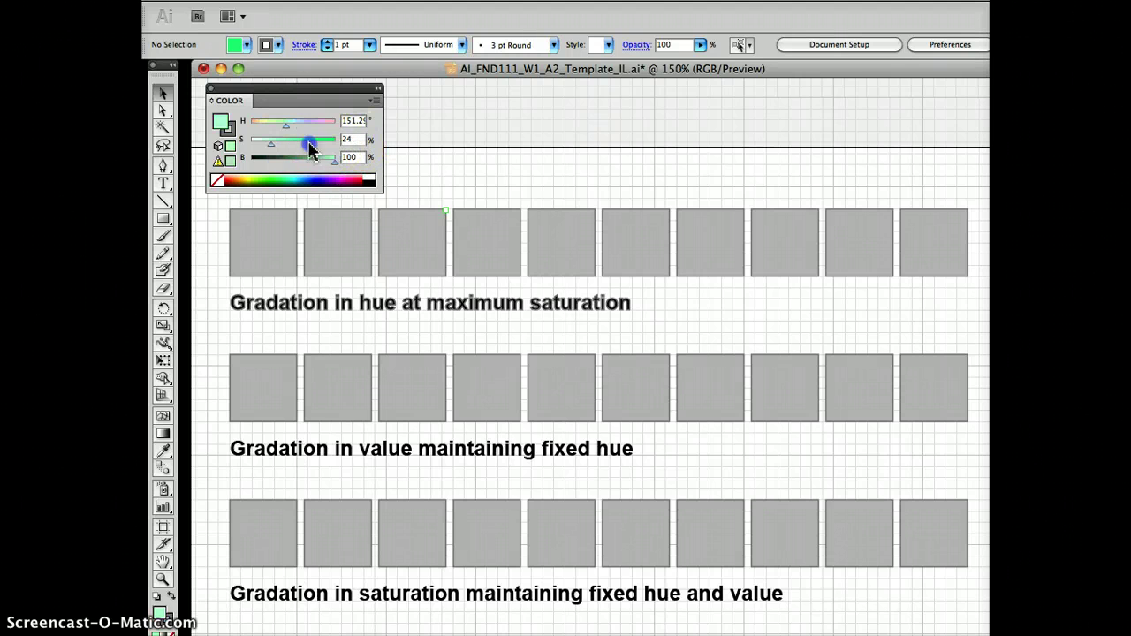
pyautogui.moveTo(335, 165)
pyautogui.mouseDown()
pyautogui.moveTo(283, 164)
pyautogui.moveTo(346, 163)
pyautogui.mouseUp()
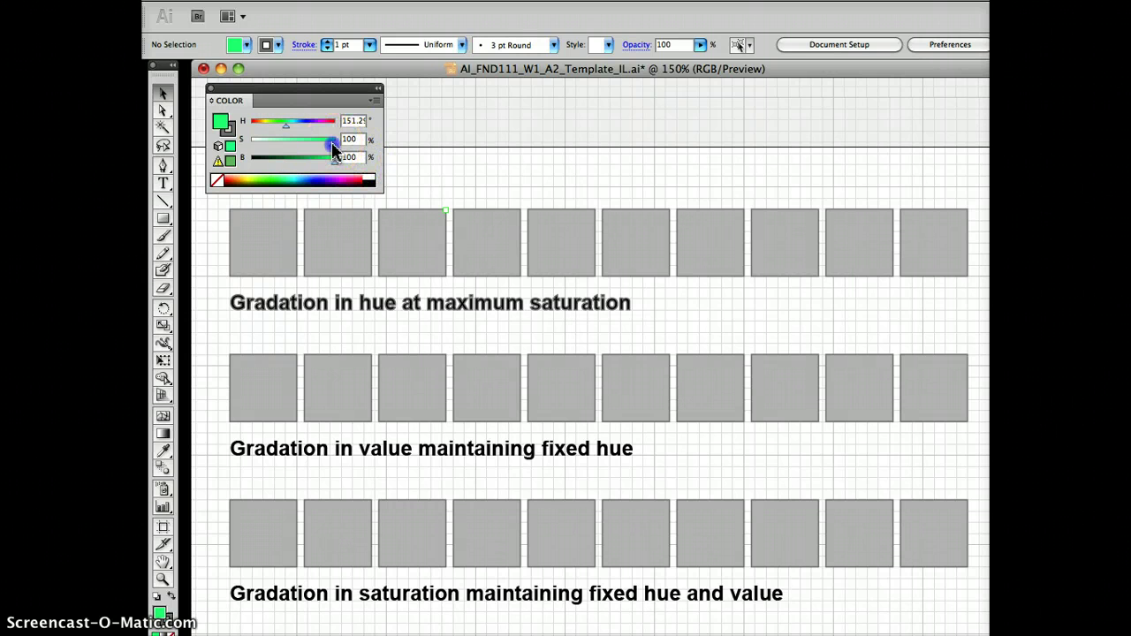
# - Fill the top-left hue-row square with H 120, S 100%, B 100% green
pyautogui.click(268, 237)
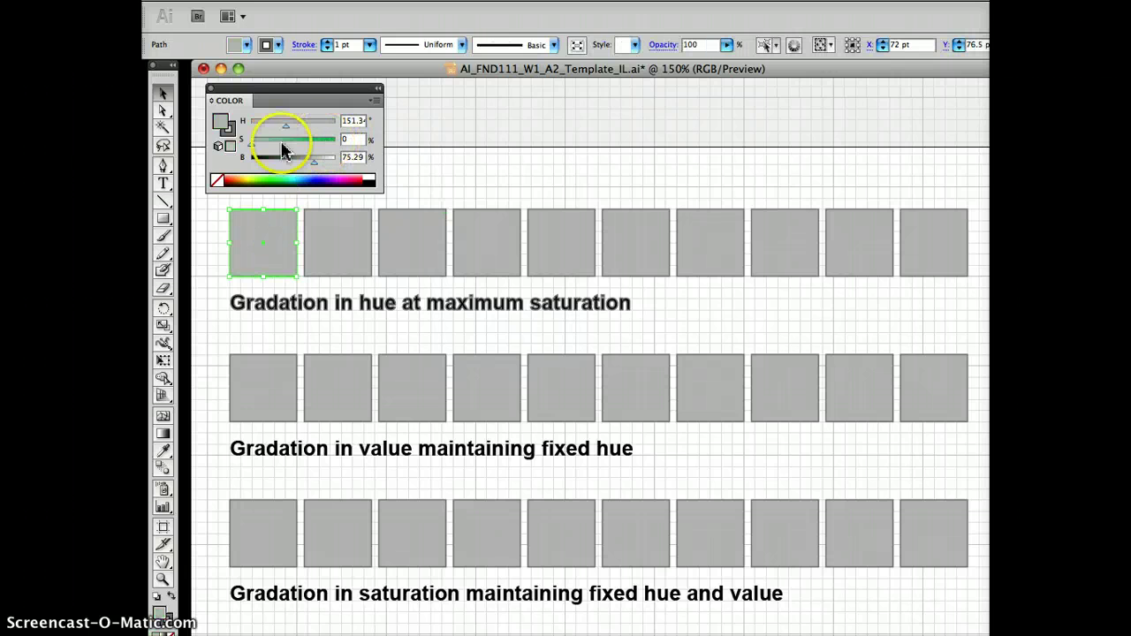
pyautogui.moveTo(252, 143)
pyautogui.mouseDown()
pyautogui.moveTo(342, 141)
pyautogui.moveTo(363, 164)
pyautogui.moveTo(278, 144)
pyautogui.moveTo(271, 152)
pyautogui.moveTo(349, 146)
pyautogui.moveTo(313, 167)
pyautogui.moveTo(276, 168)
pyautogui.moveTo(346, 158)
pyautogui.moveTo(284, 168)
pyautogui.moveTo(329, 141)
pyautogui.moveTo(274, 143)
pyautogui.mouseUp()
pyautogui.click(336, 146)
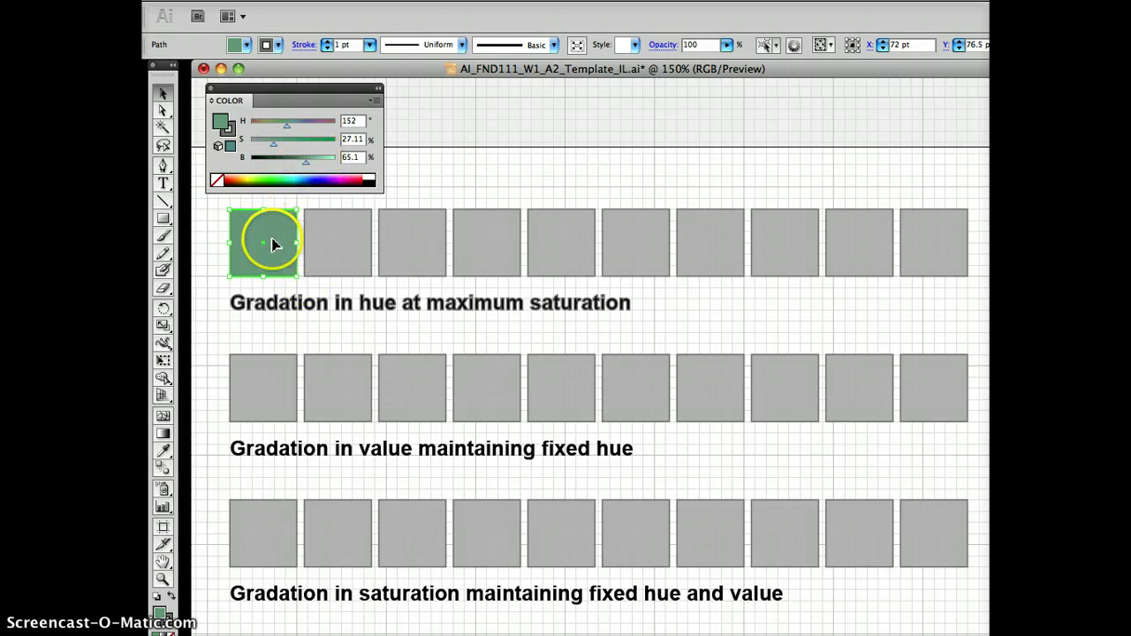
pyautogui.moveTo(274, 142); pyautogui.dragTo(334, 160)
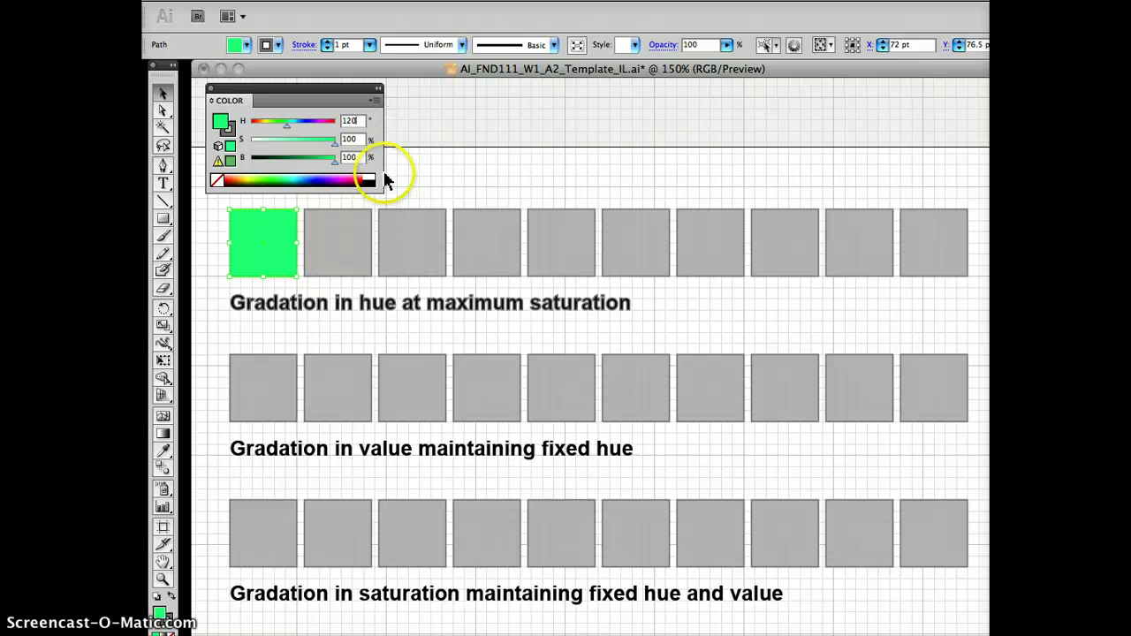
pyautogui.click(257, 240)
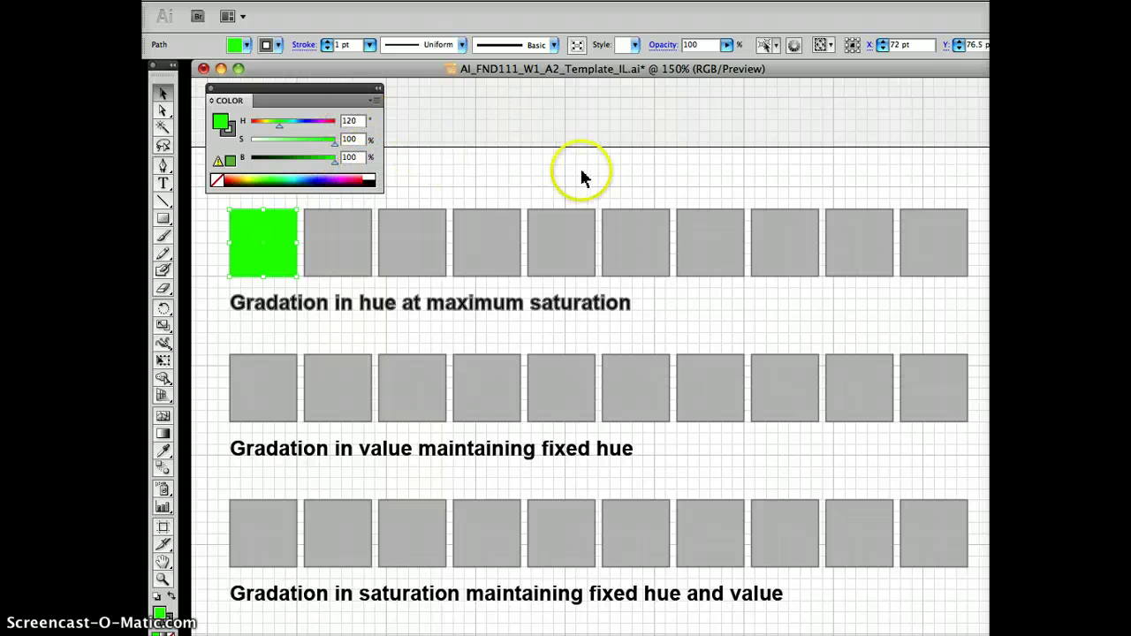
# - Pick yellow from the spectrum and fill the top-right square at H 60, S 100%
pyautogui.click(542, 166)
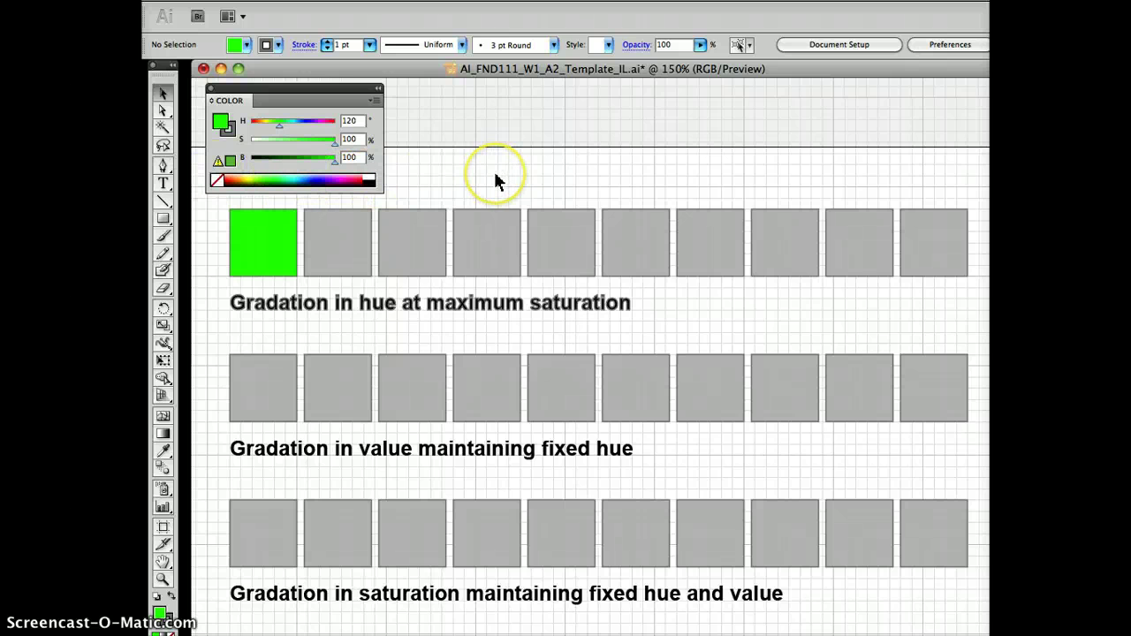
pyautogui.hscroll(-2, 495, 182)
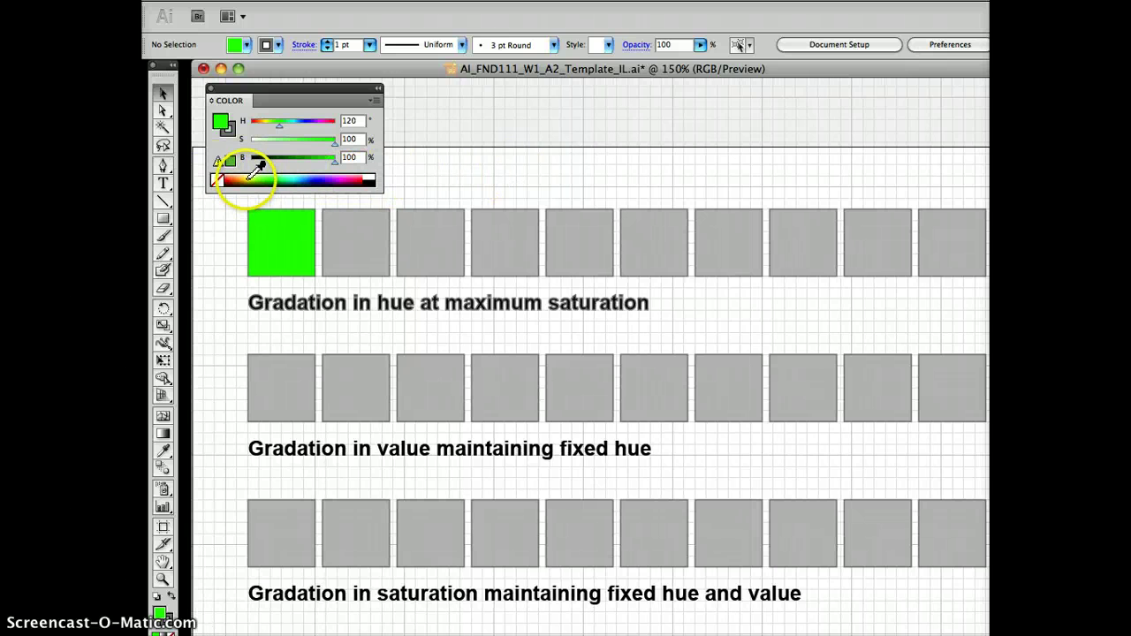
pyautogui.click(246, 180)
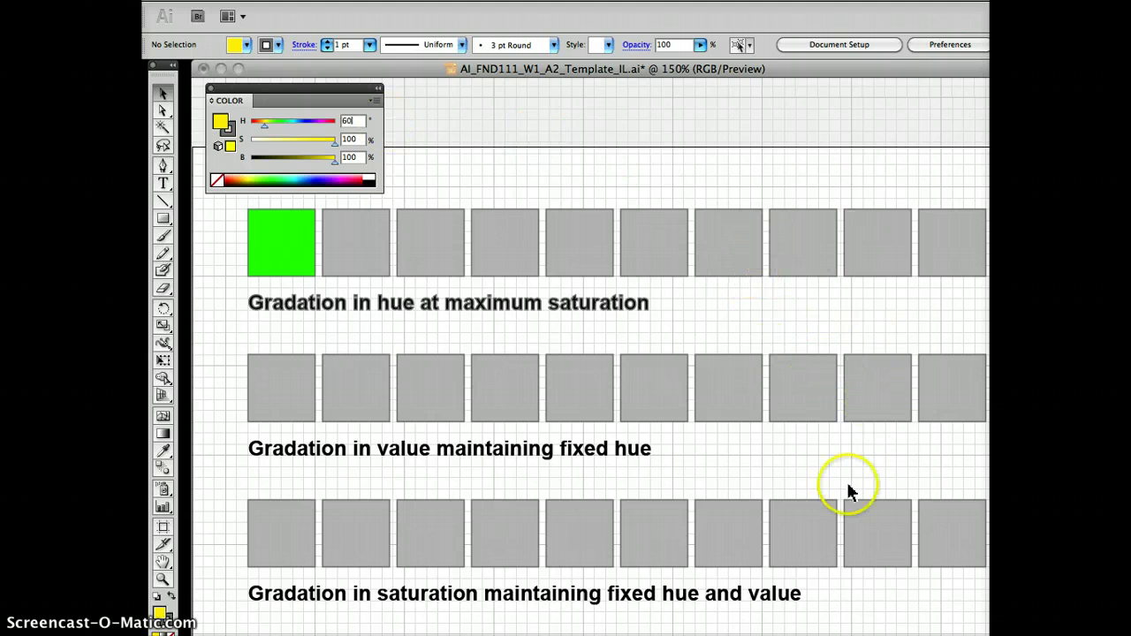
pyautogui.click(959, 255)
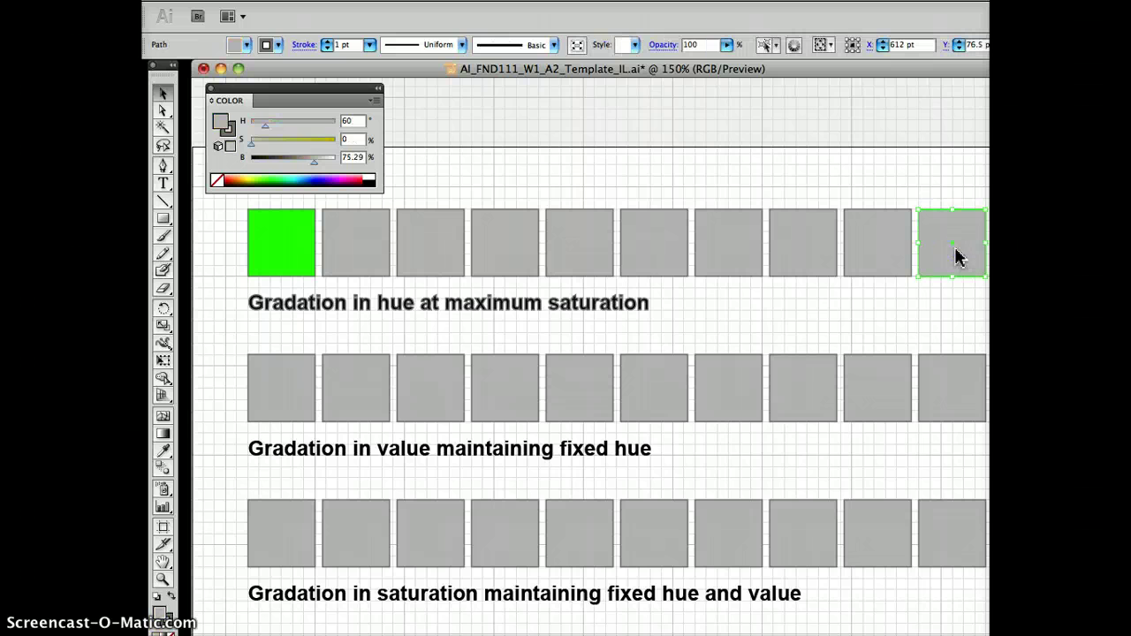
pyautogui.moveTo(251, 142); pyautogui.dragTo(373, 161)
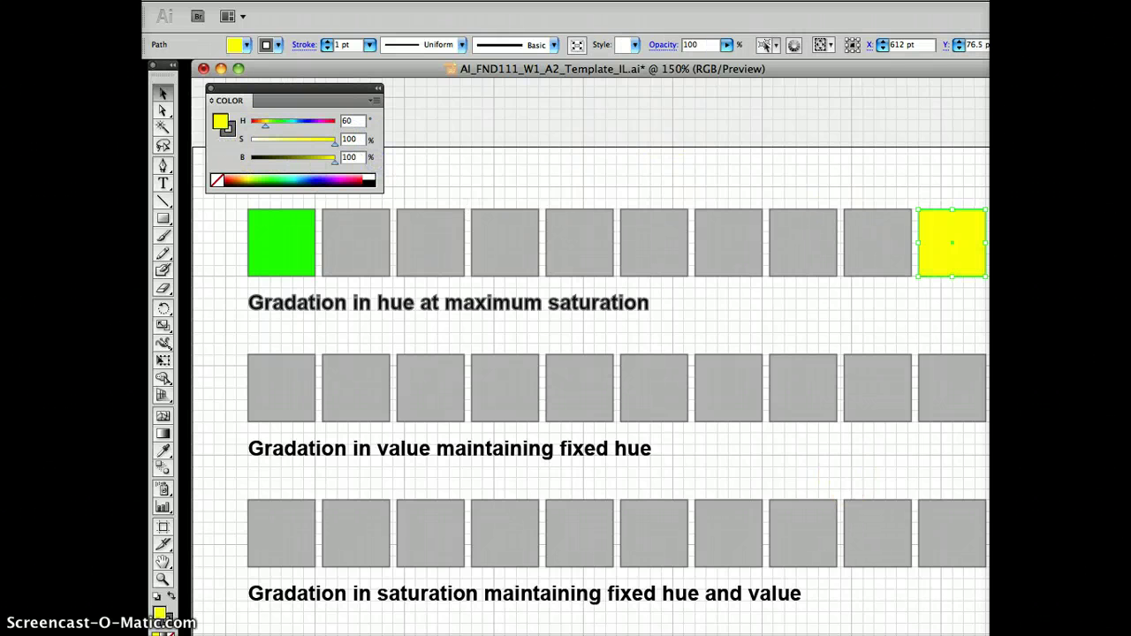
pyautogui.hscroll(1, 591, 357)
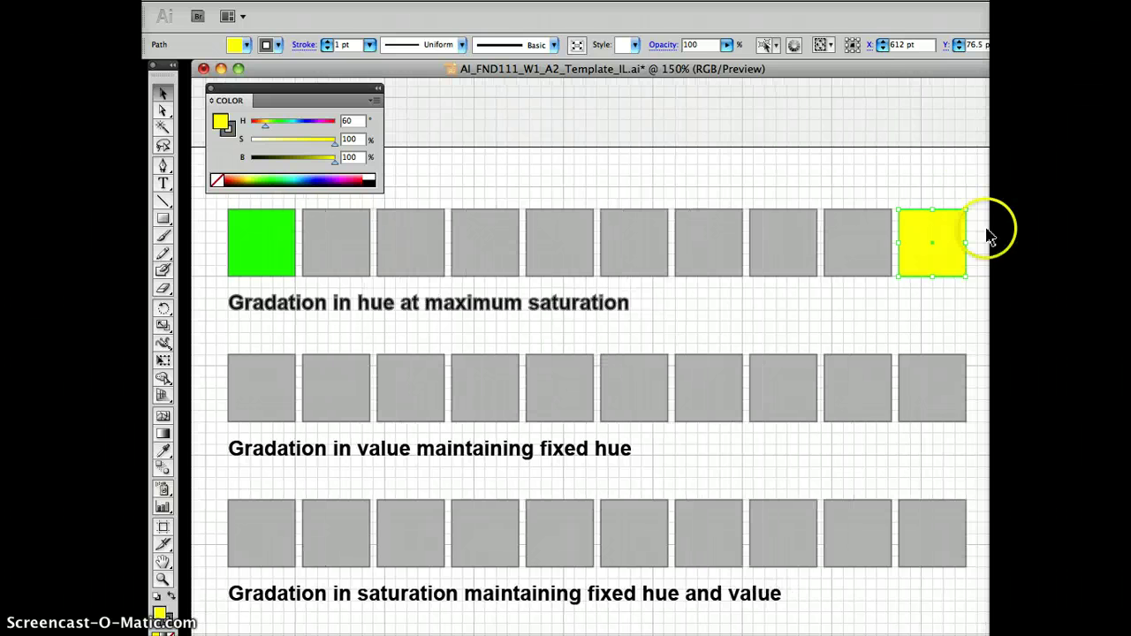
pyautogui.hscroll(-2, 871, 119)
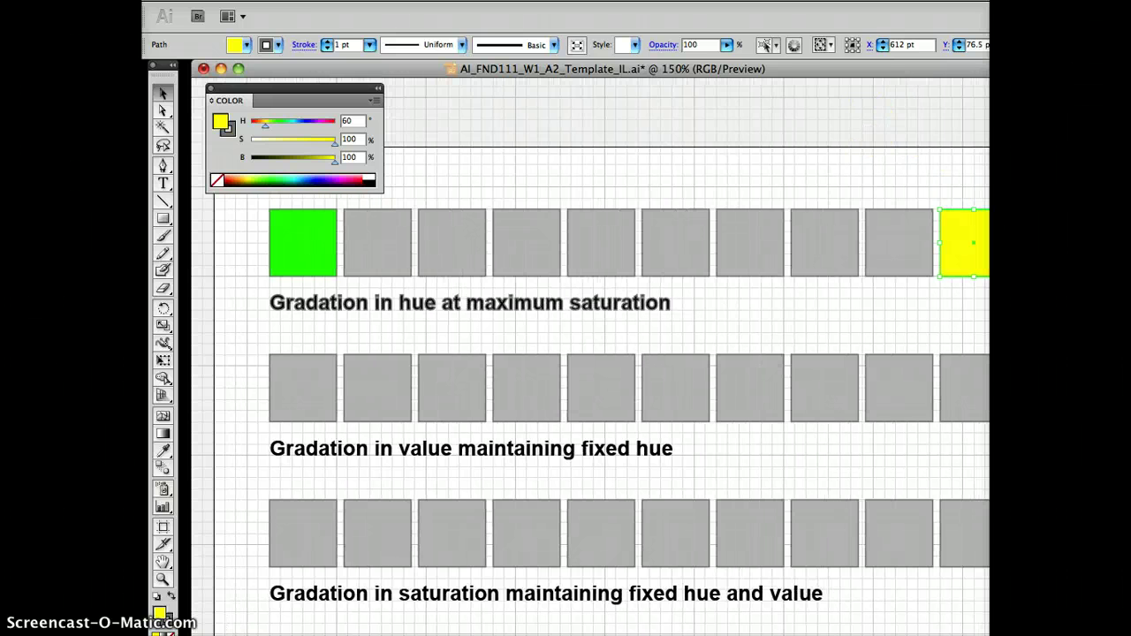
pyautogui.hscroll(1, 591, 357)
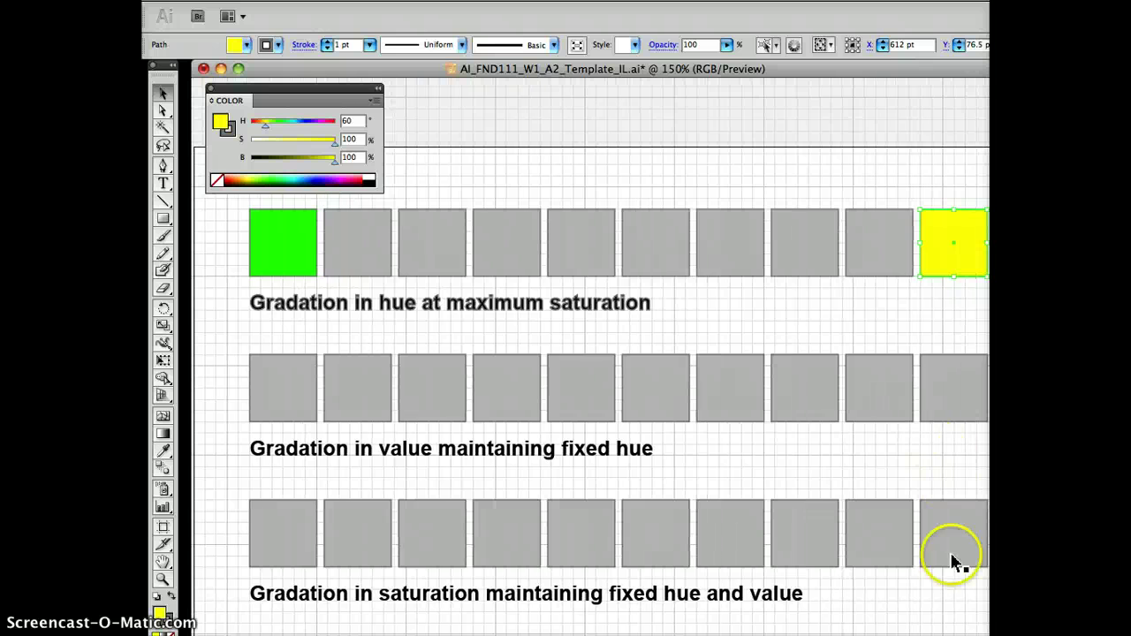
pyautogui.hscroll(1, 591, 357)
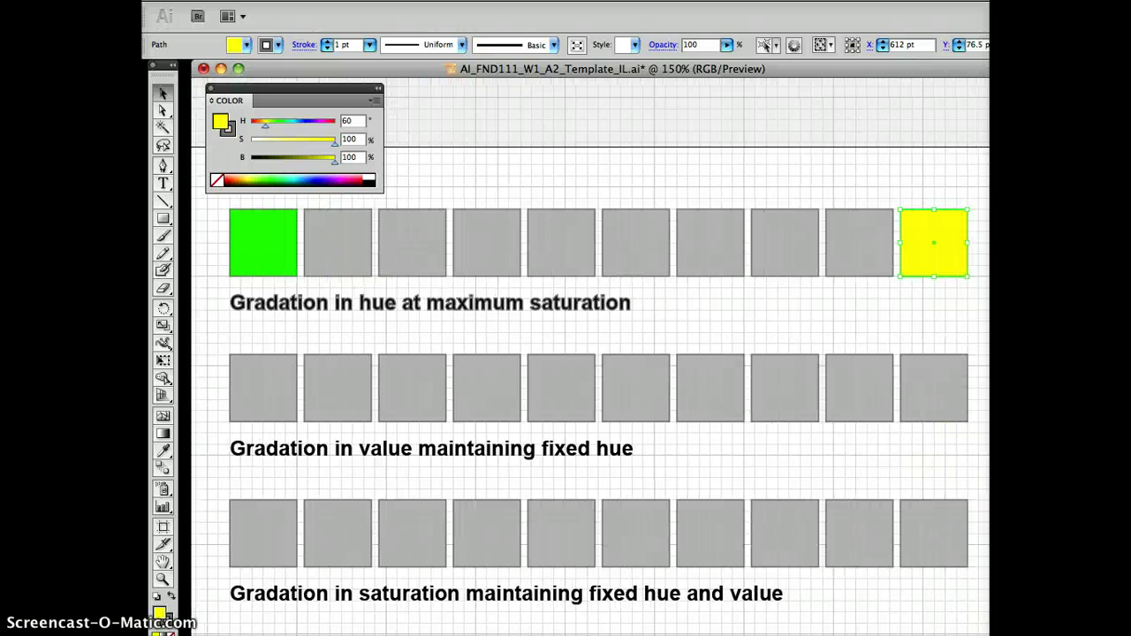
# - Marquee-select and delete the eight grey squares between the green and yellow ends
pyautogui.click(599, 167)
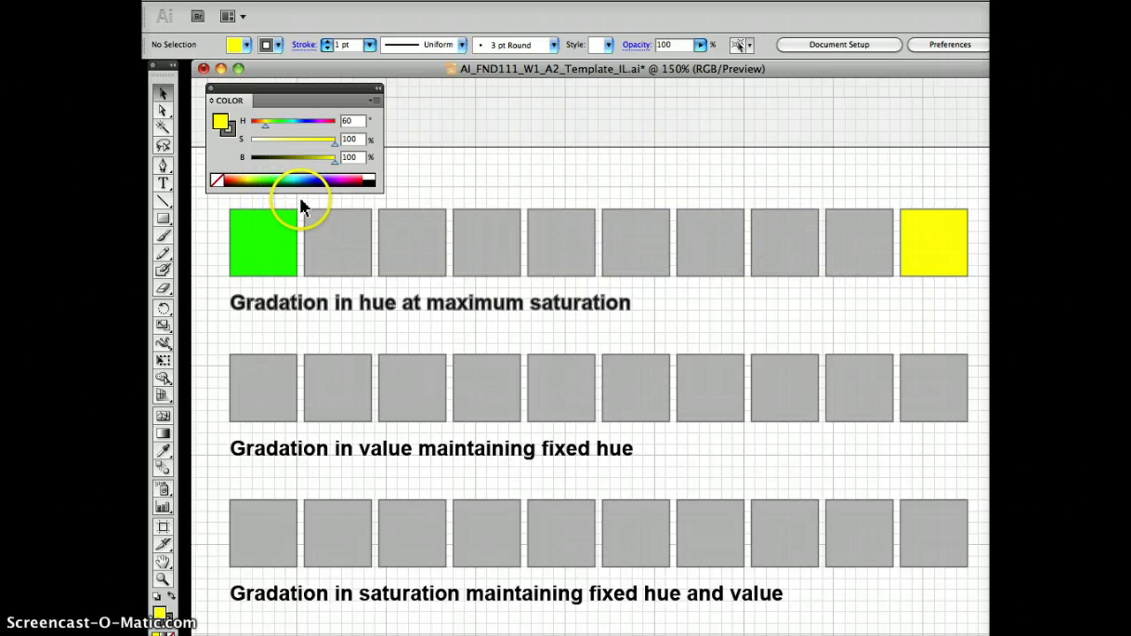
pyautogui.moveTo(305, 250); pyautogui.dragTo(896, 291)
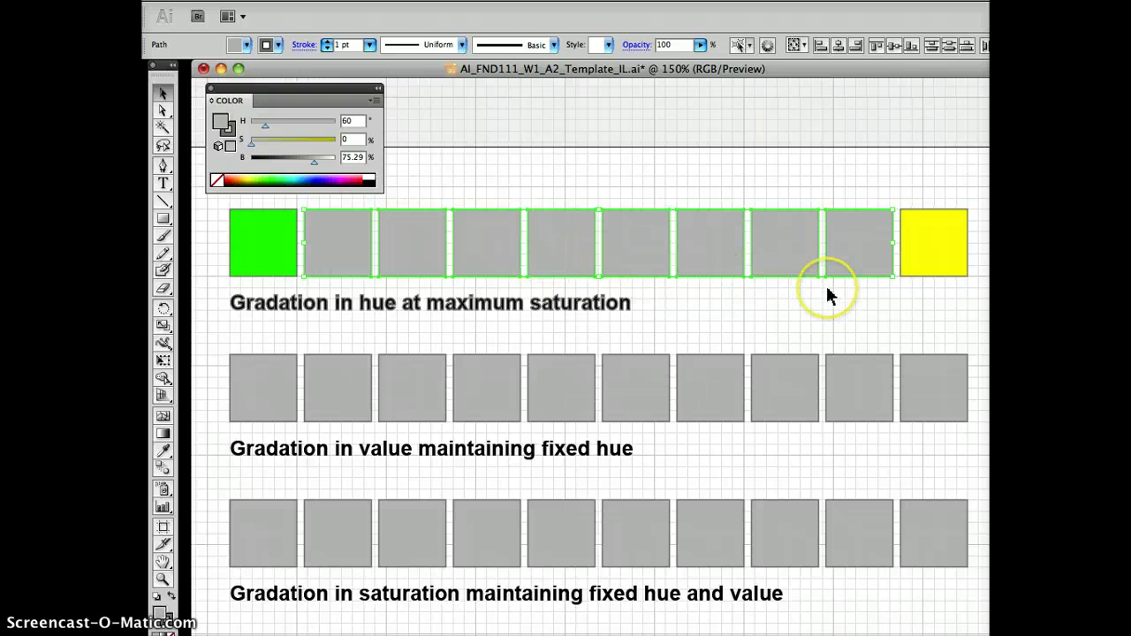
pyautogui.press('Delete')
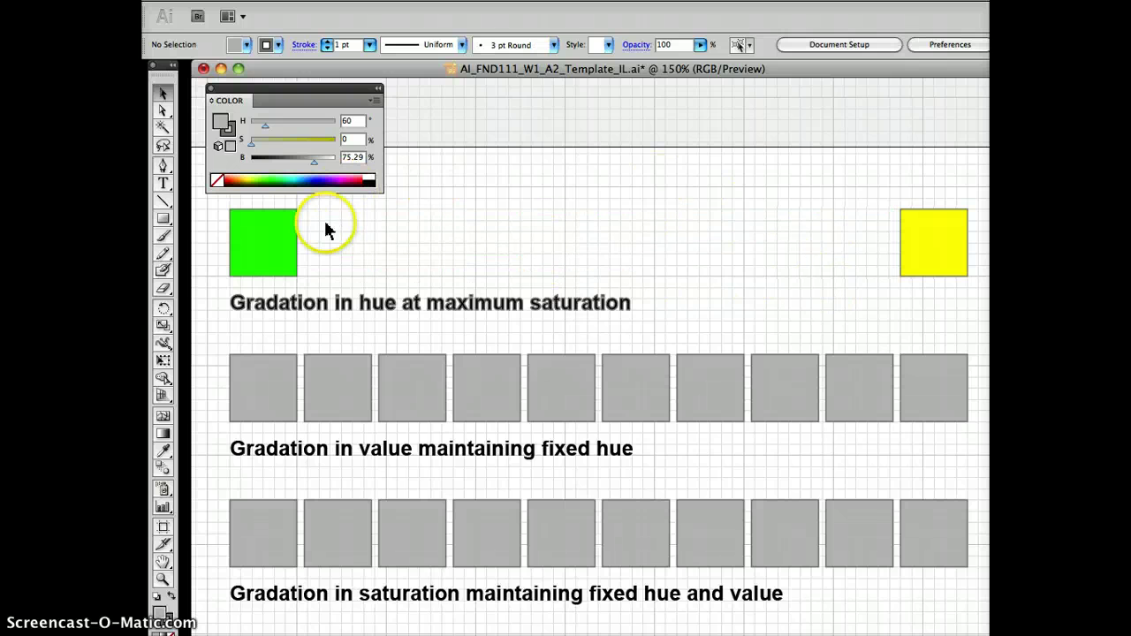
# - Select the green and yellow squares and set Blend Options to 8 specified steps
pyautogui.moveTo(219, 206); pyautogui.dragTo(981, 279)
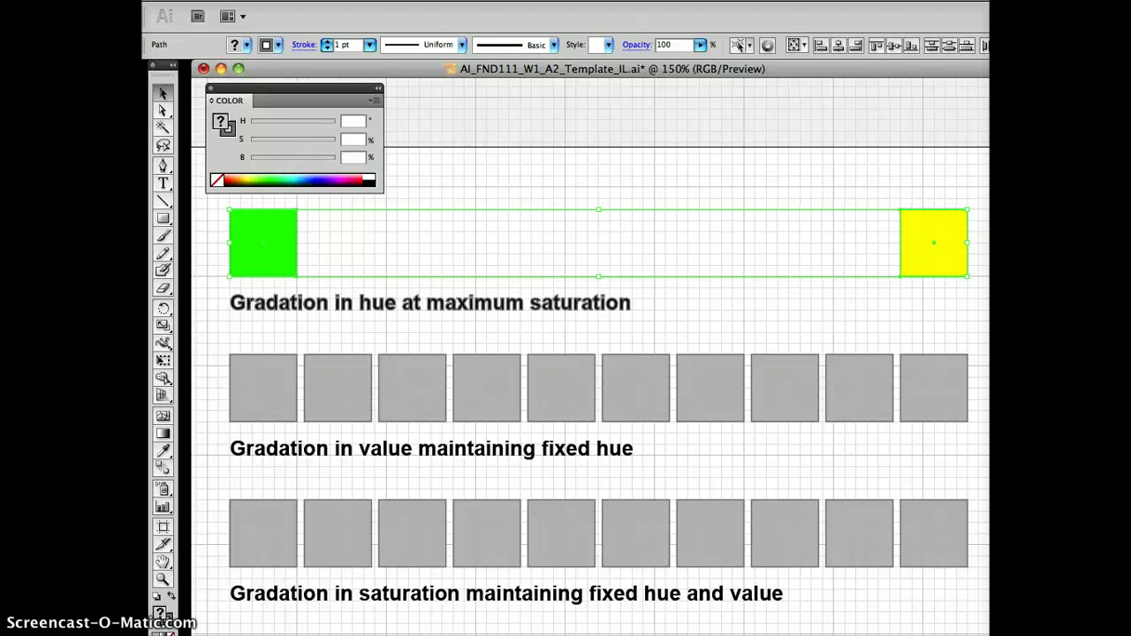
pyautogui.click(354, 1)
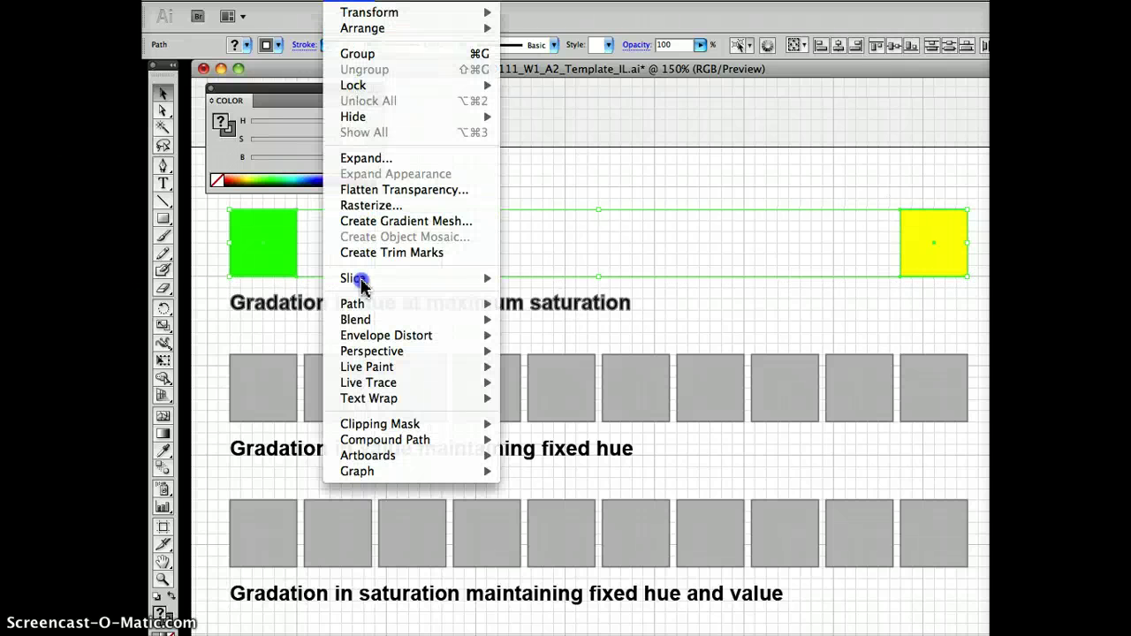
pyautogui.moveTo(362, 320)
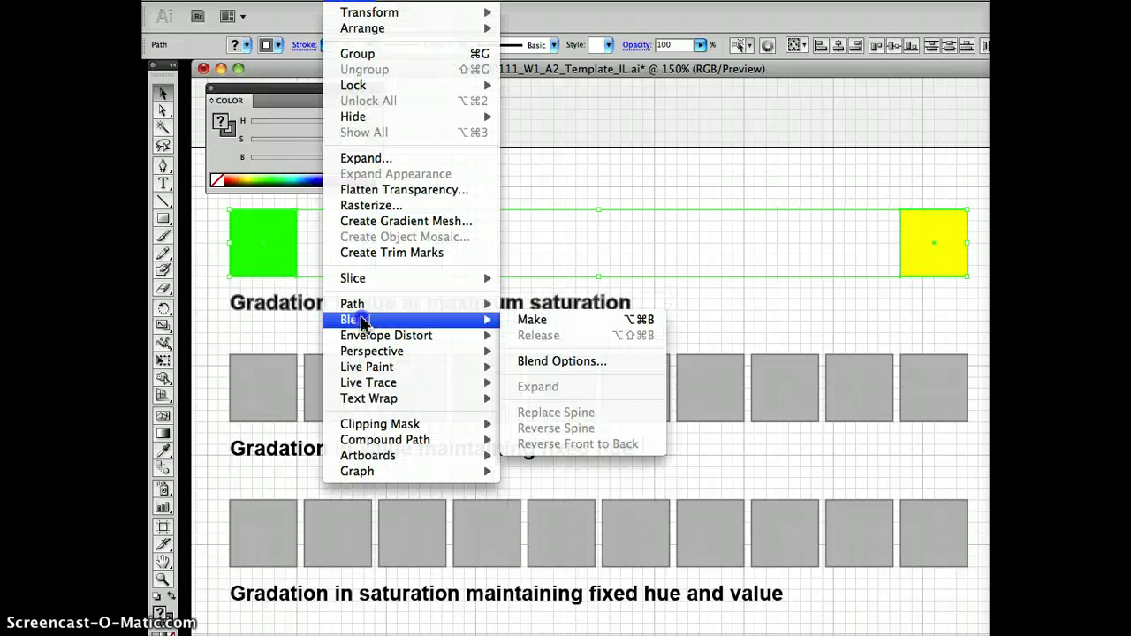
pyautogui.click(539, 360)
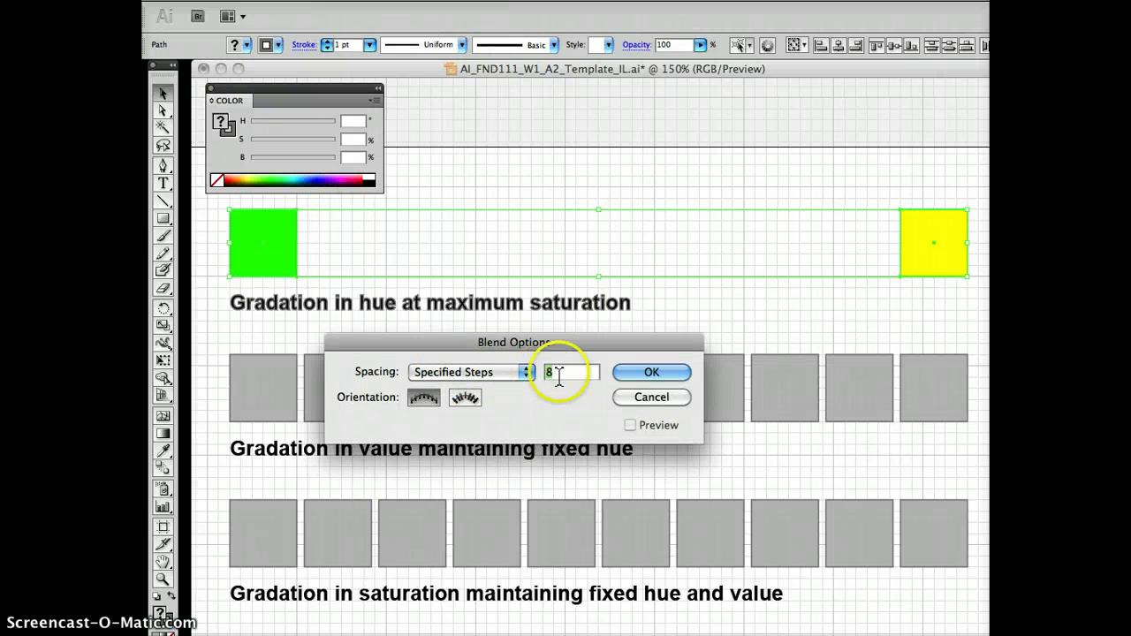
pyautogui.click(638, 375)
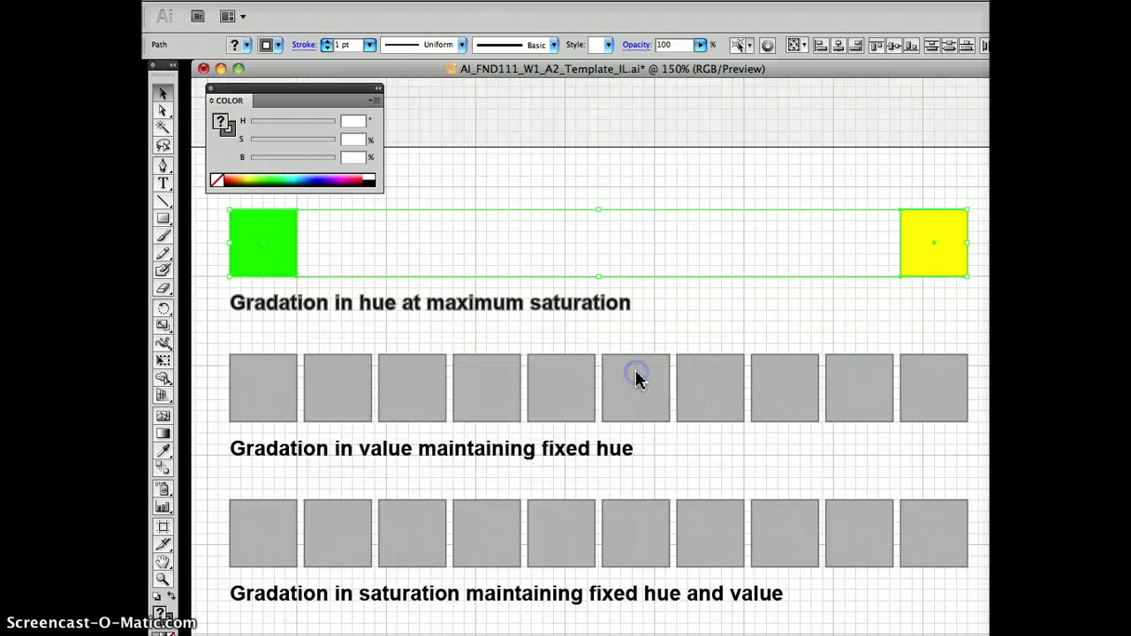
# - Make a blend from the green square to the yellow square
pyautogui.click(353, 1)
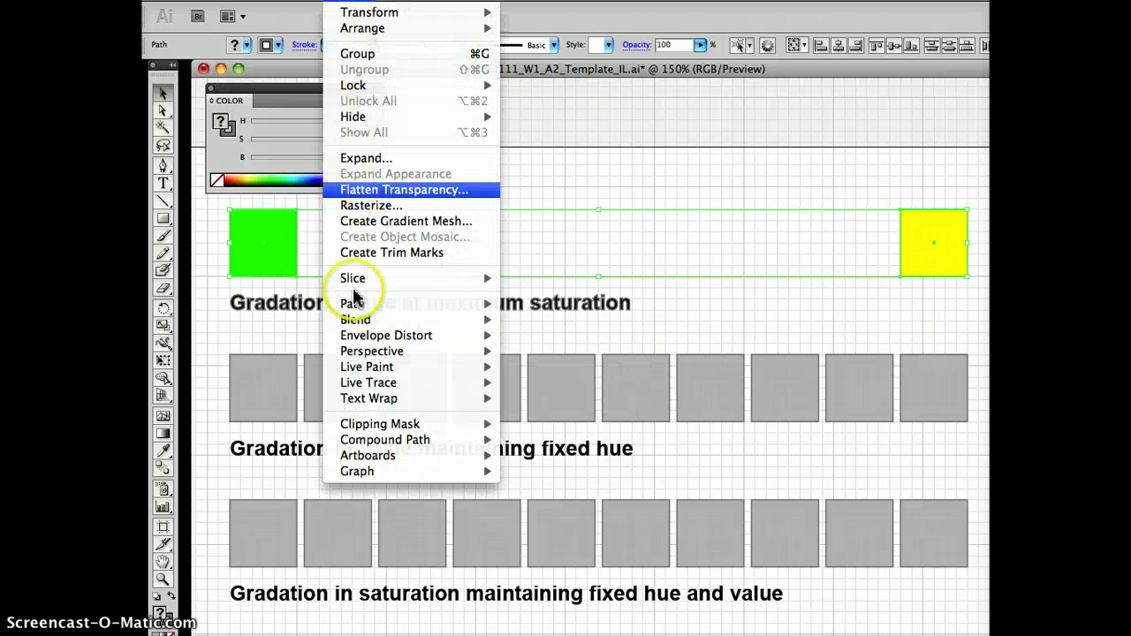
pyautogui.moveTo(444, 320)
pyautogui.click(530, 322)
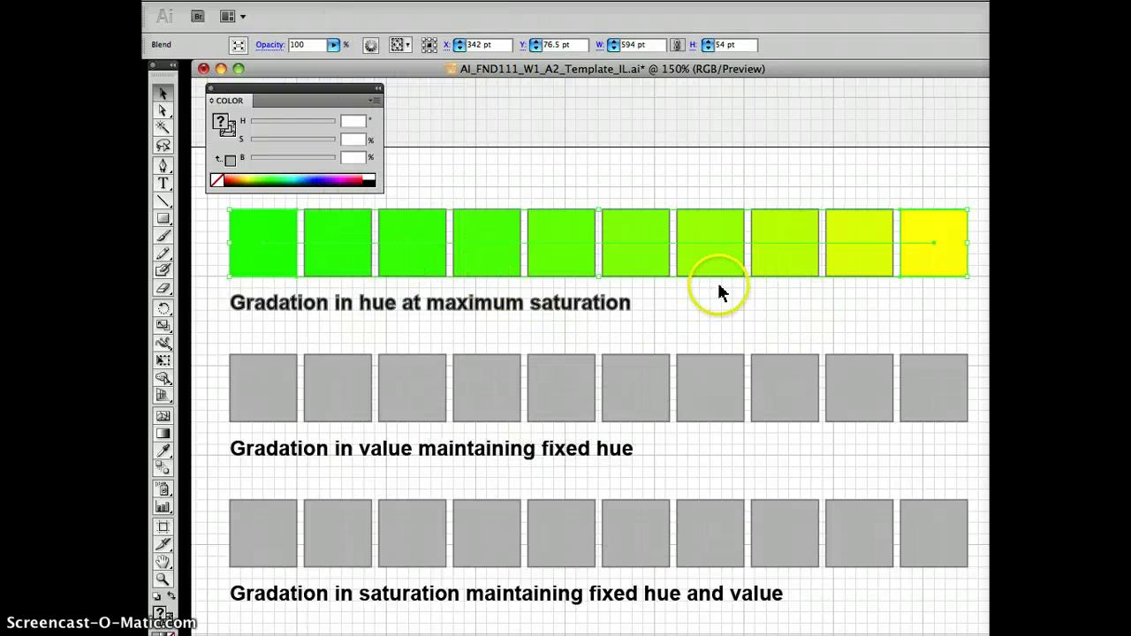
pyautogui.click(657, 311)
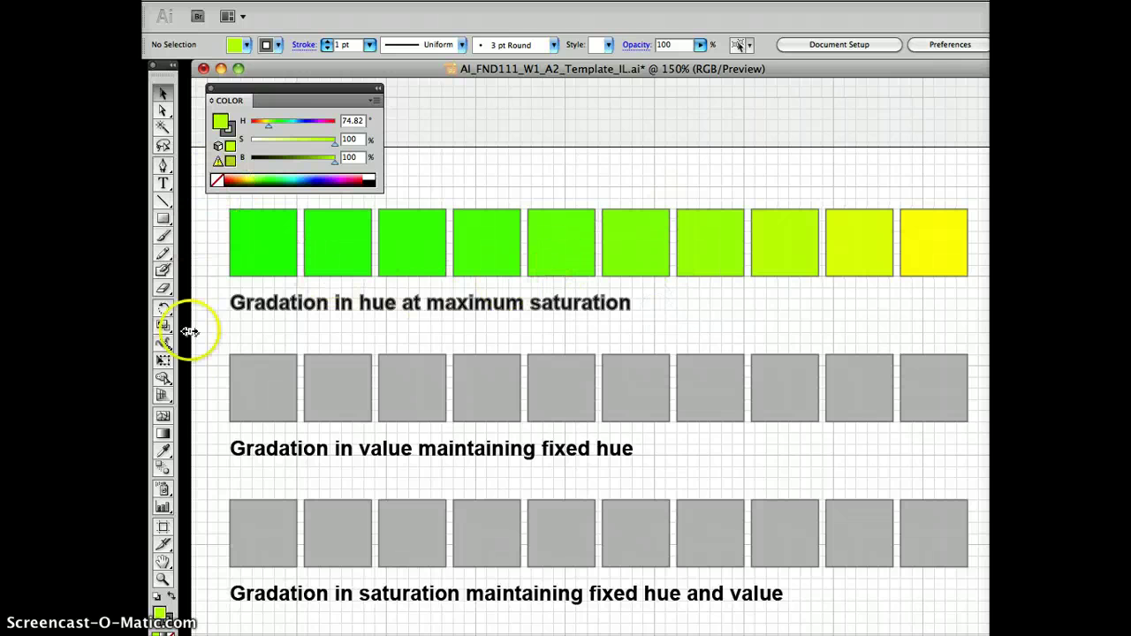
pyautogui.click(162, 451)
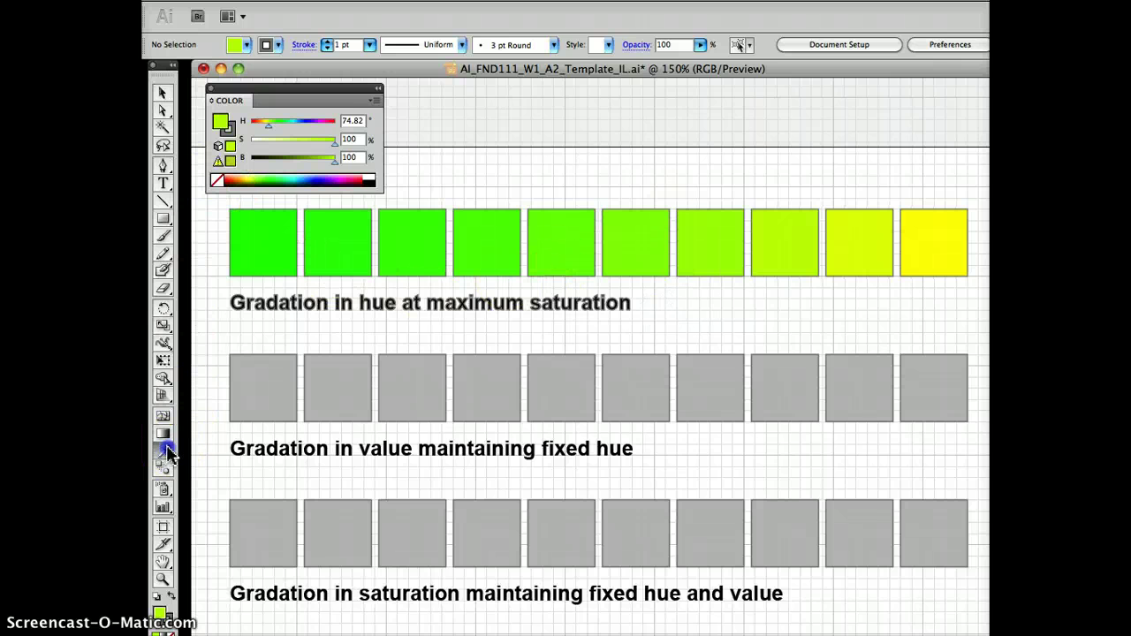
pyautogui.click(267, 246)
pyautogui.click(412, 243)
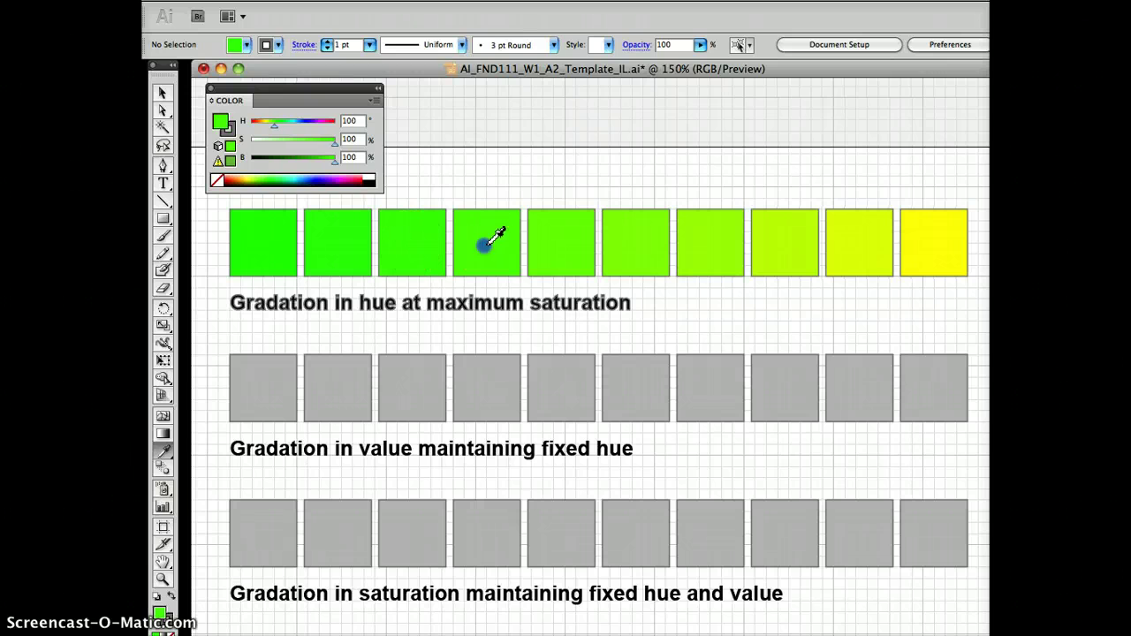
pyautogui.click(561, 244)
pyautogui.click(635, 246)
pyautogui.click(743, 246)
pyautogui.click(785, 237)
pyautogui.click(867, 241)
pyautogui.click(940, 228)
pyautogui.click(942, 229)
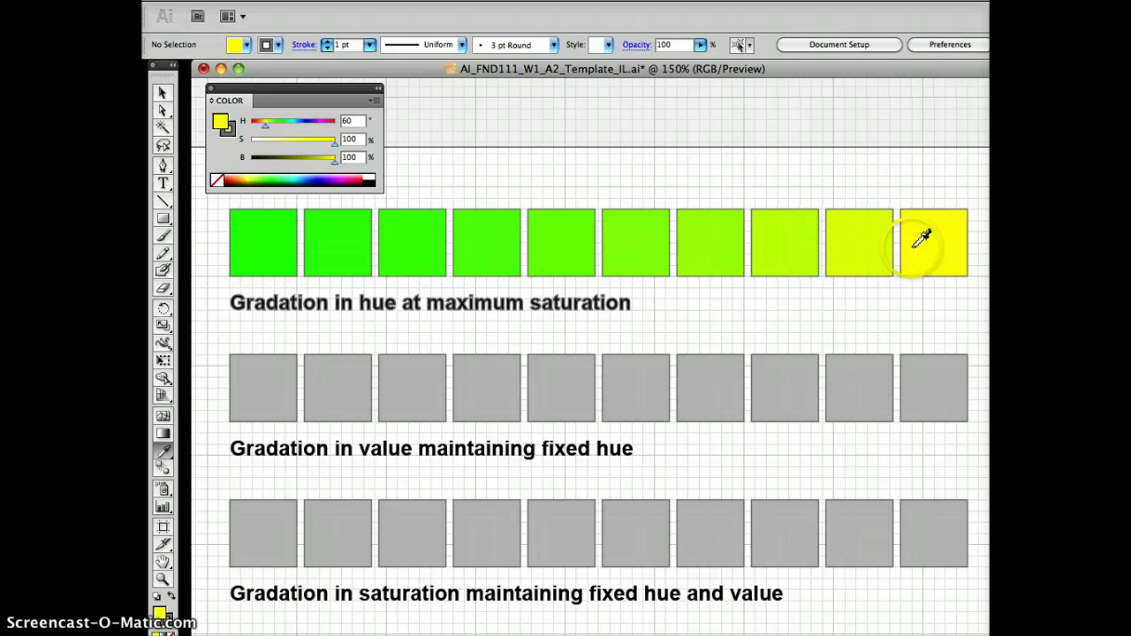
pyautogui.moveTo(477, 313); pyautogui.dragTo(589, 313)
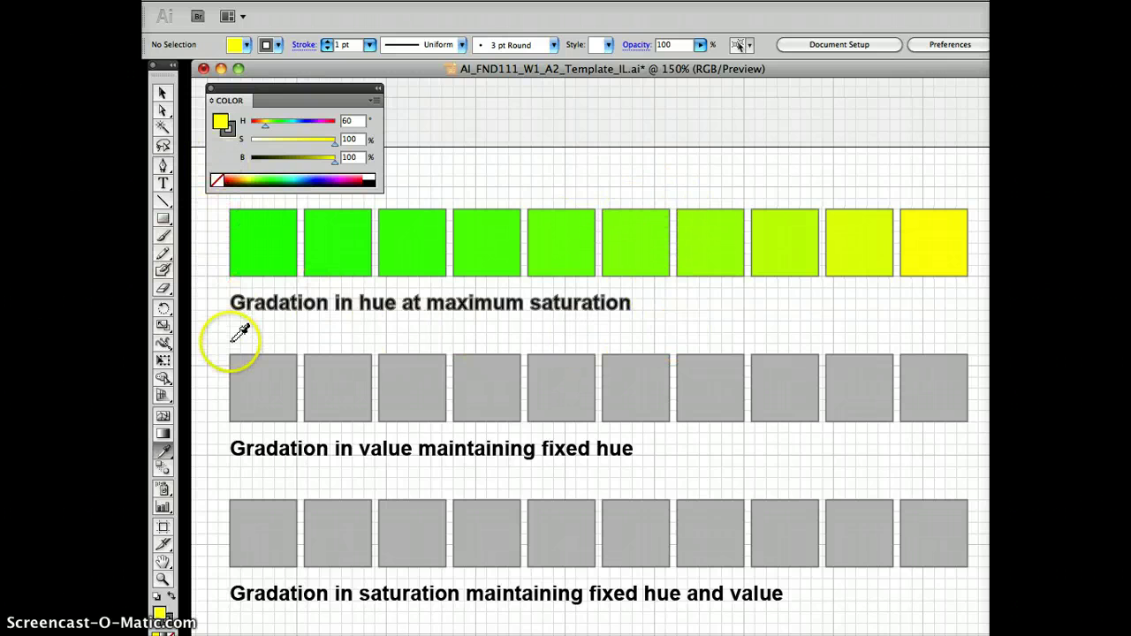
# - Fill the first value-row square dark green at H 120, S 100%, B 36.86%
pyautogui.click(163, 93)
pyautogui.click(273, 386)
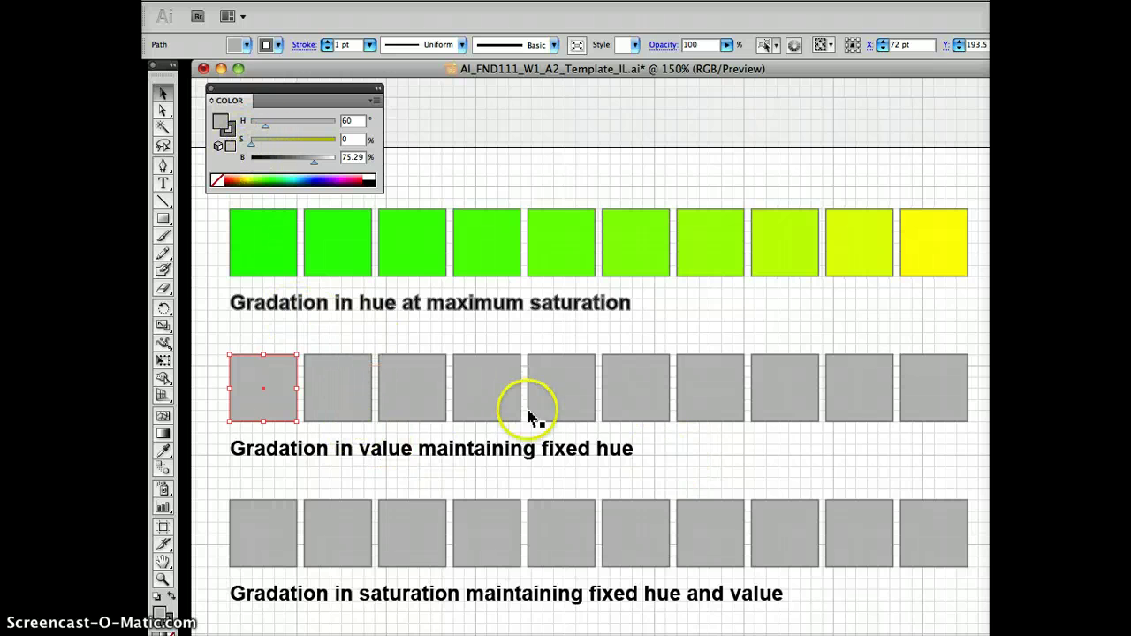
pyautogui.click(352, 120)
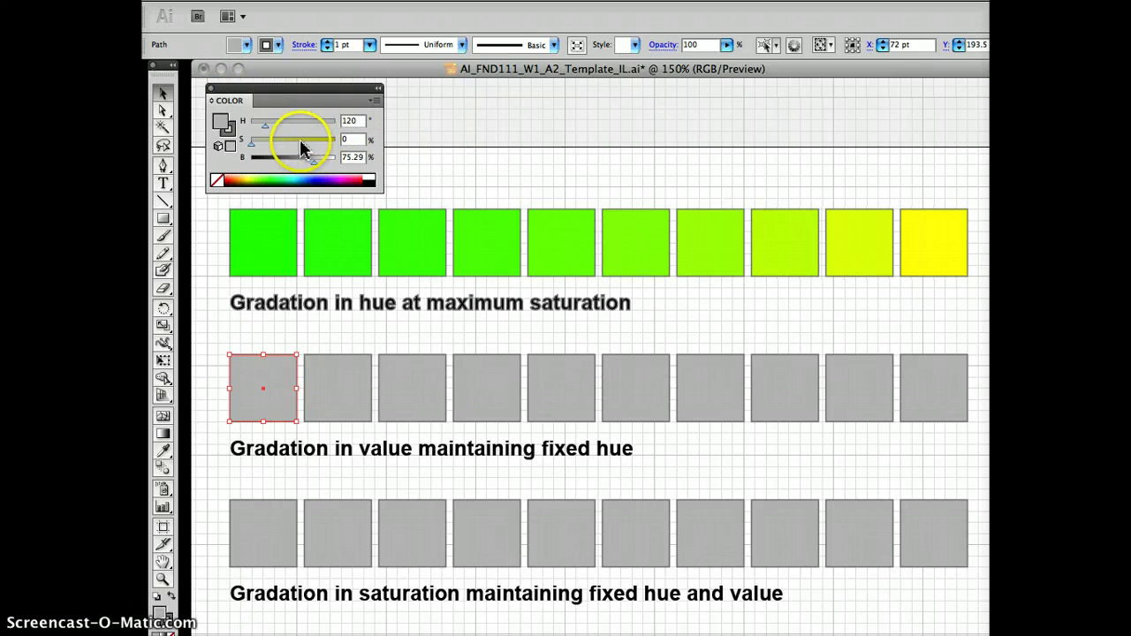
pyautogui.moveTo(251, 141); pyautogui.dragTo(282, 159)
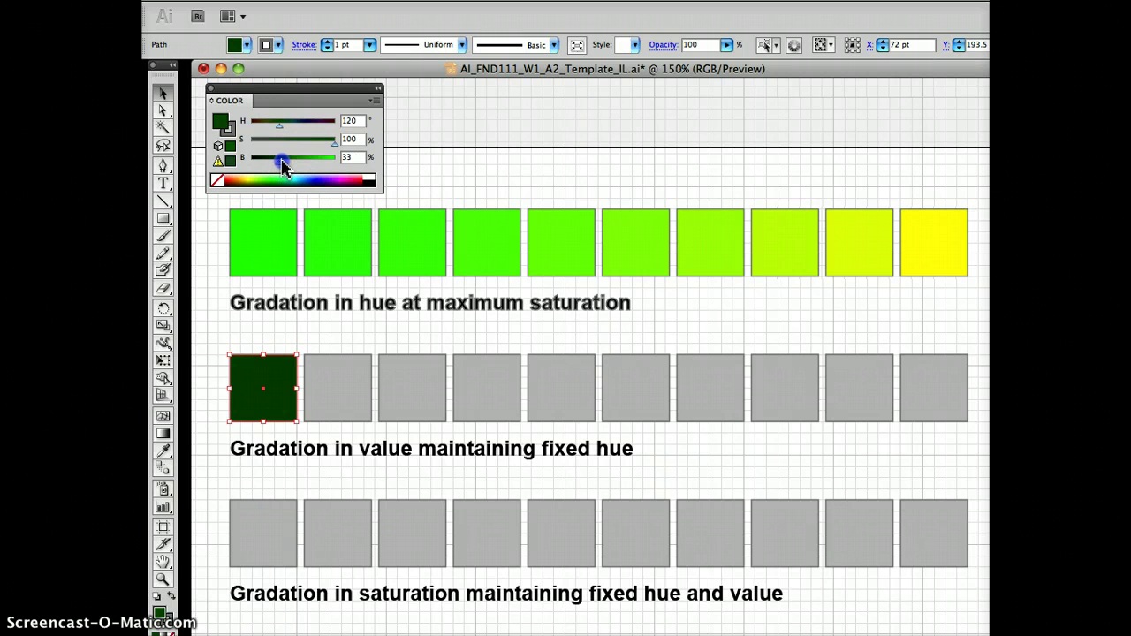
pyautogui.click(270, 400)
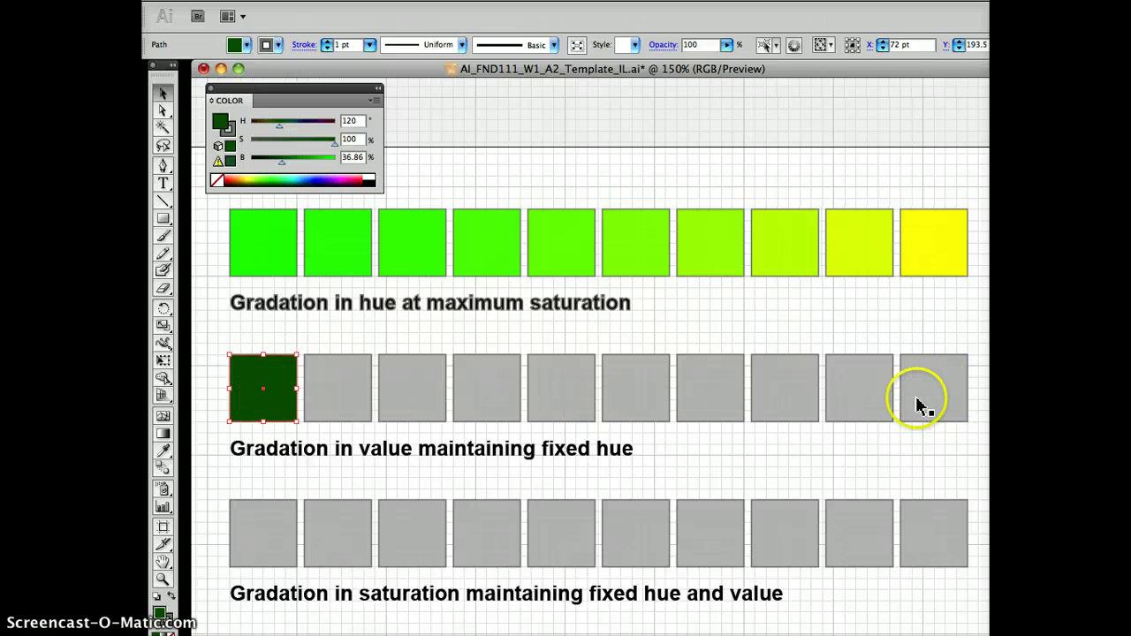
pyautogui.click(869, 453)
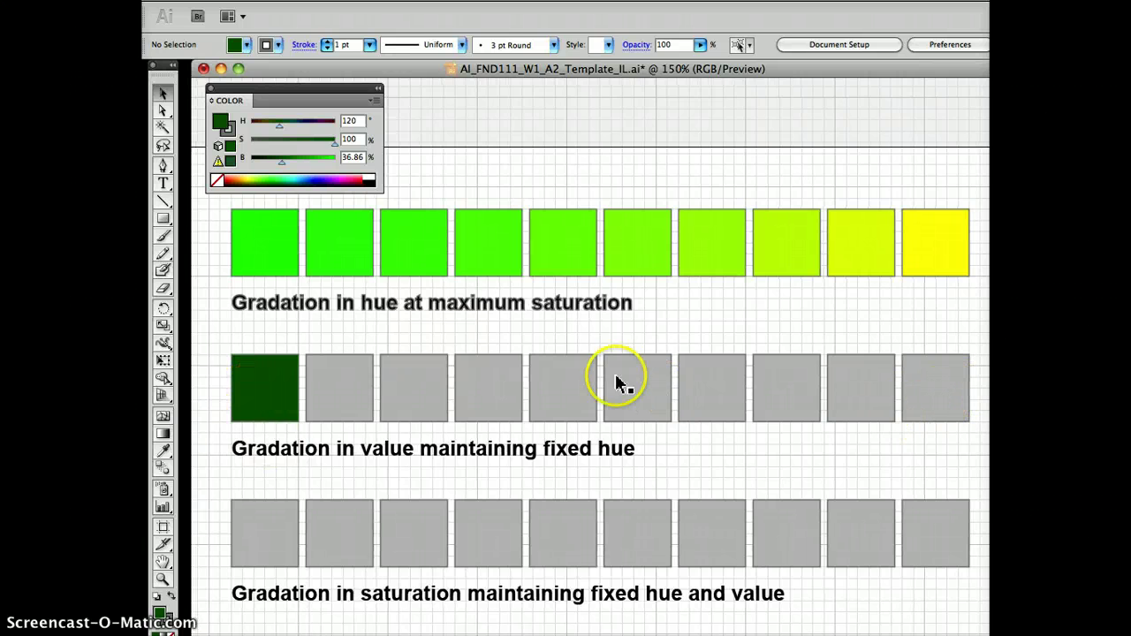
# - Fill the last value-row square pale green at H 120, S 10.98%, B 100%
pyautogui.click(923, 391)
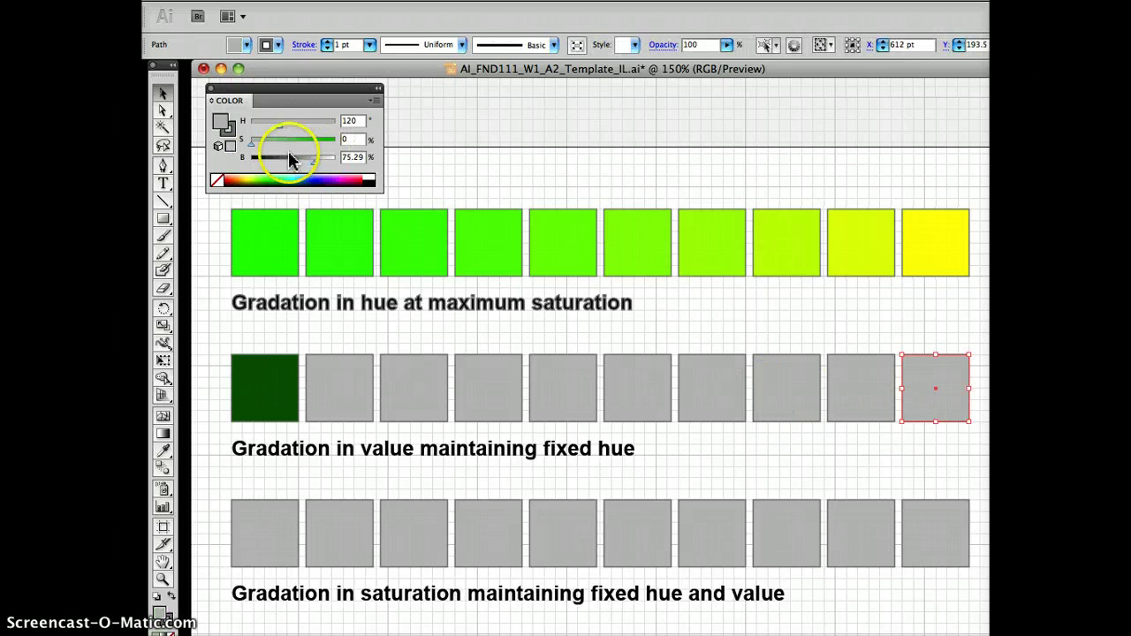
pyautogui.moveTo(314, 162); pyautogui.dragTo(367, 163)
pyautogui.click(265, 150)
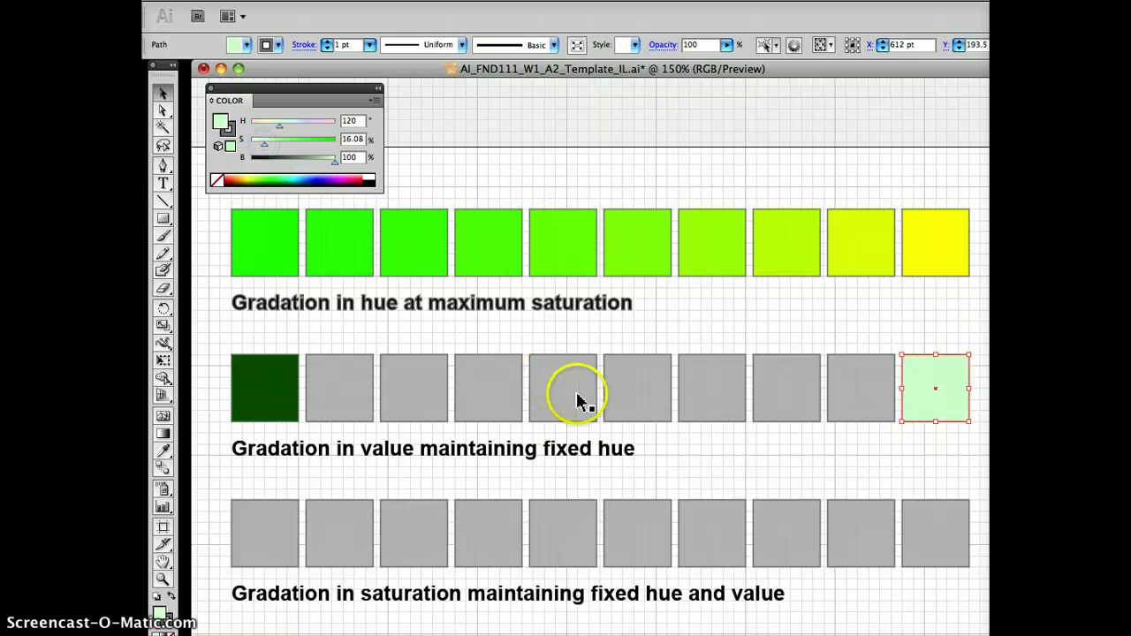
pyautogui.click(353, 139)
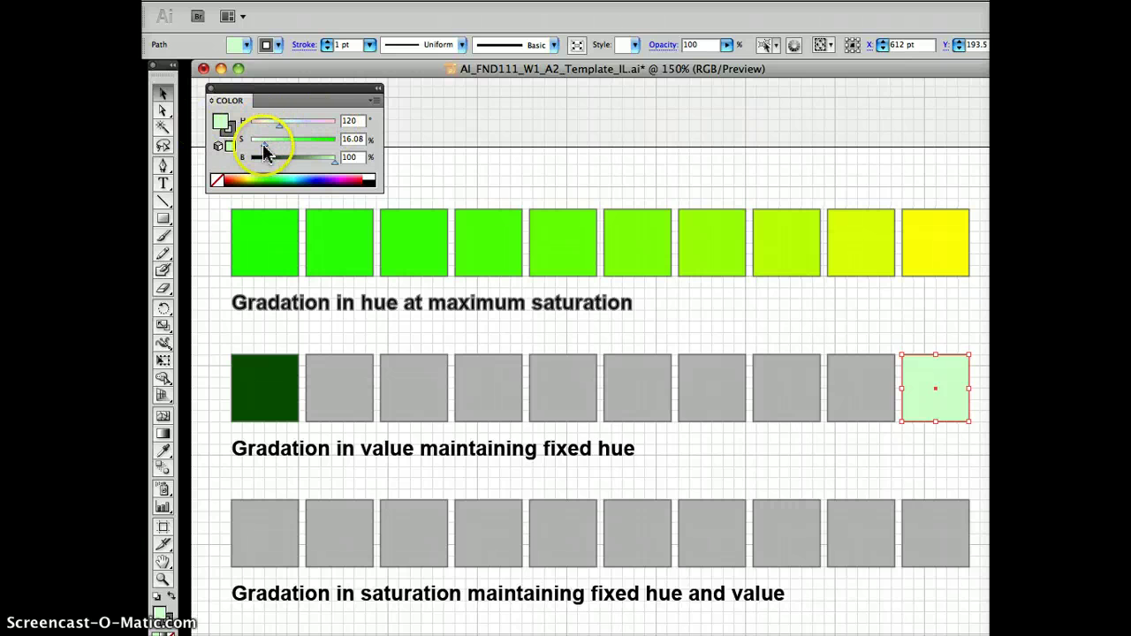
pyautogui.moveTo(263, 147)
pyautogui.mouseDown()
pyautogui.moveTo(309, 147)
pyautogui.moveTo(293, 163)
pyautogui.moveTo(353, 161)
pyautogui.moveTo(262, 149)
pyautogui.mouseUp()
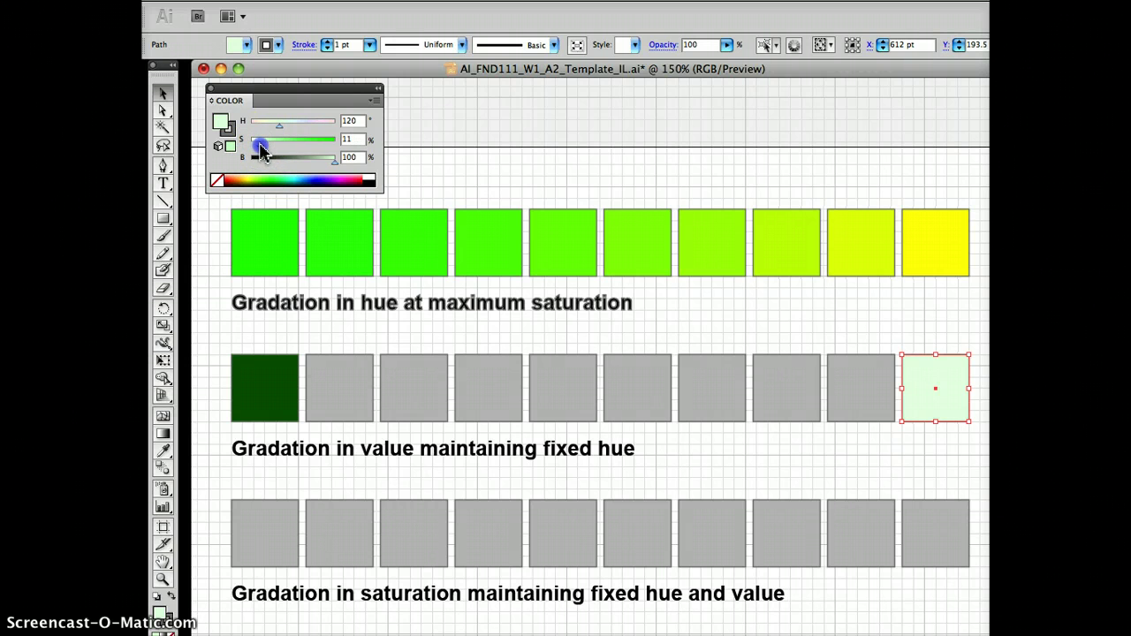
pyautogui.click(728, 468)
# - Delete the eight grey squares between the value row's end squares
pyautogui.moveTo(303, 343); pyautogui.dragTo(894, 436)
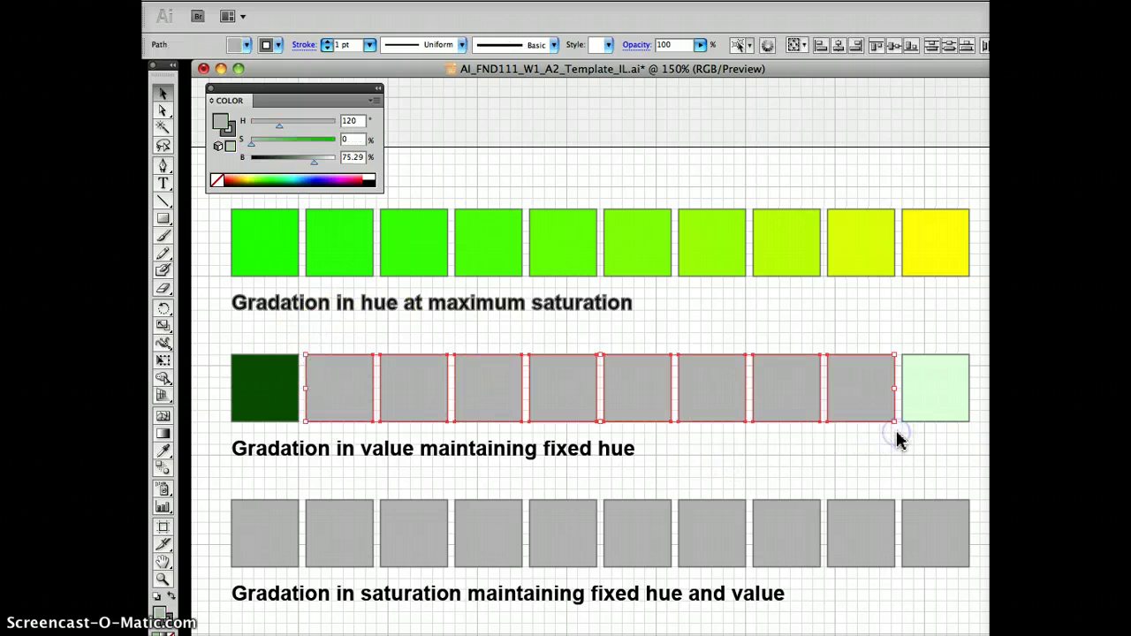
pyautogui.press('Delete')
pyautogui.hscroll(-10, 897, 442)
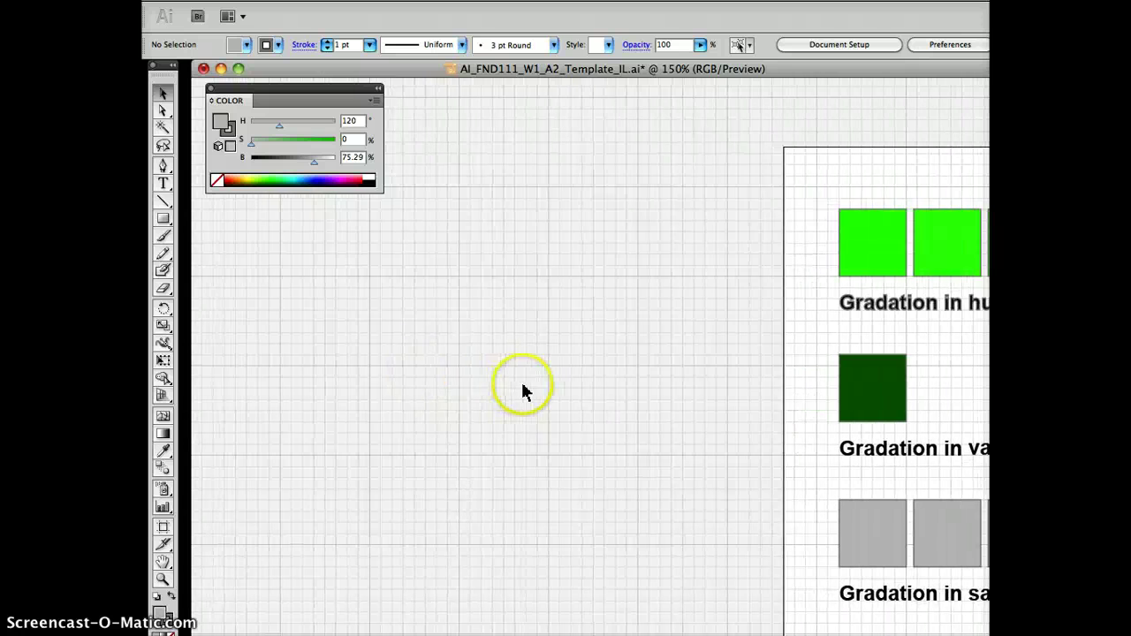
pyautogui.hscroll(10, 595, 357)
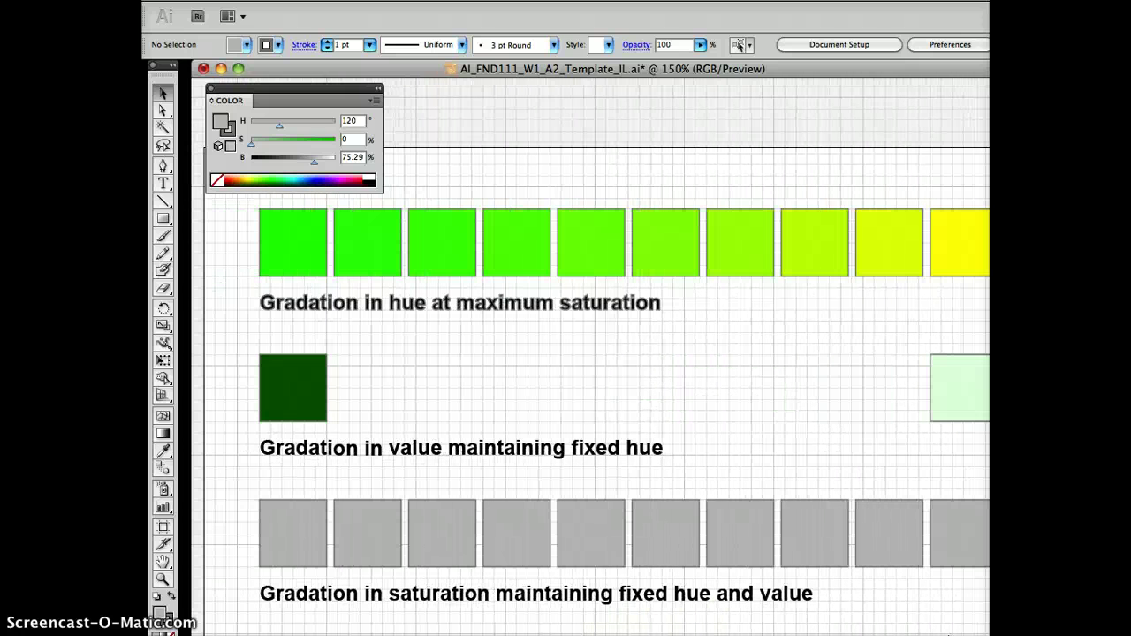
pyautogui.hscroll(2, 591, 357)
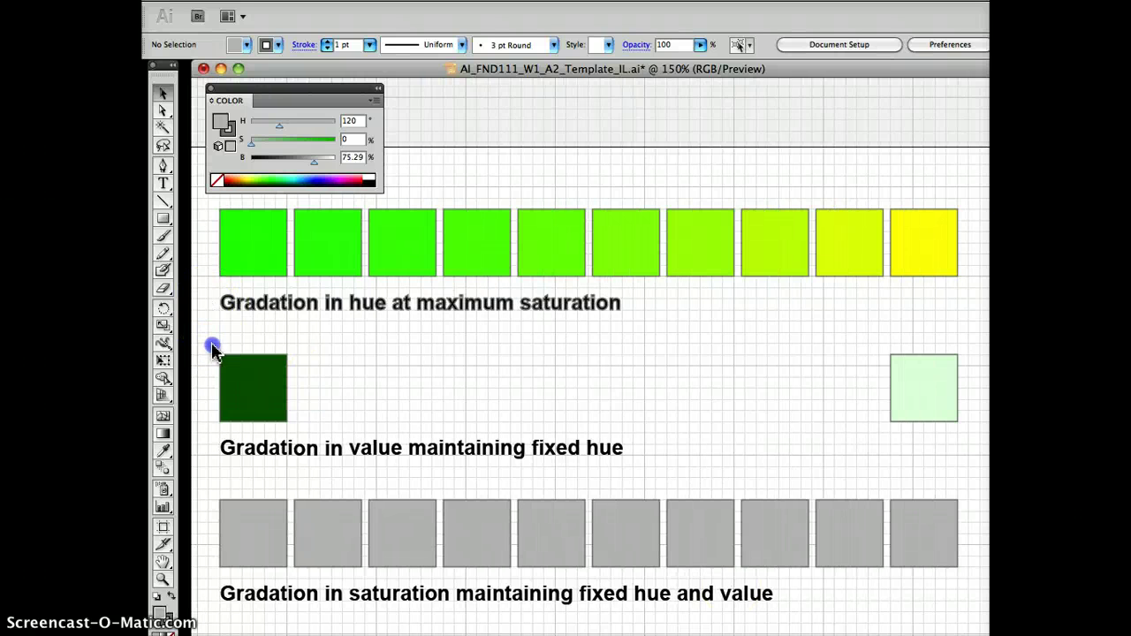
# - Select the dark and pale green end squares and set Blend Options to 8 steps
pyautogui.moveTo(220, 404); pyautogui.dragTo(964, 434)
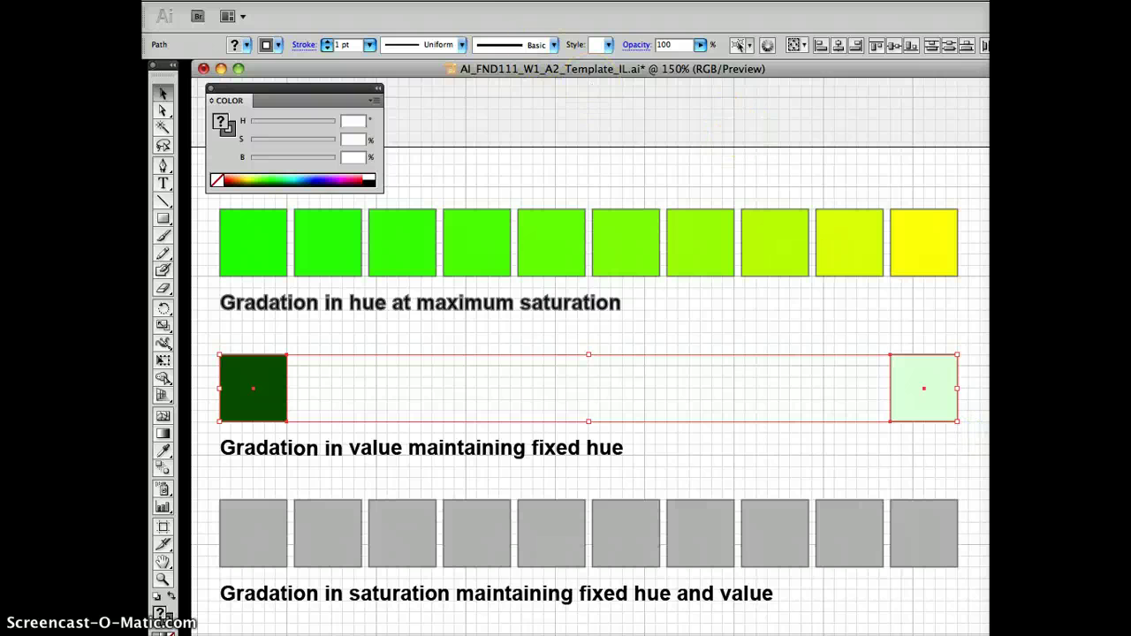
pyautogui.click(349, 2)
pyautogui.moveTo(366, 319)
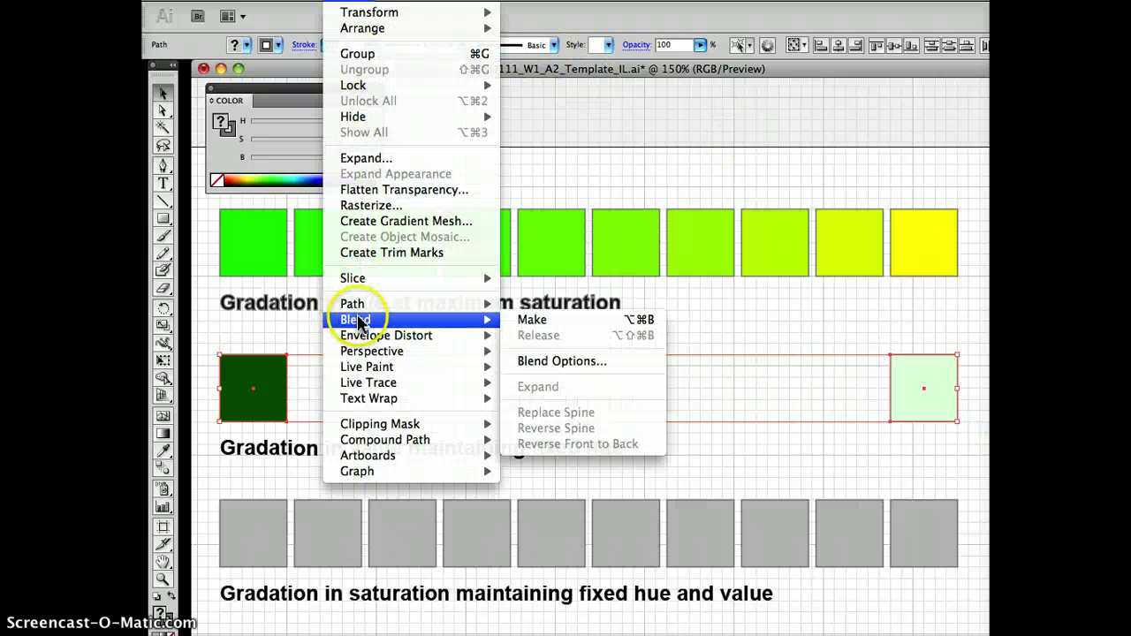
pyautogui.click(541, 361)
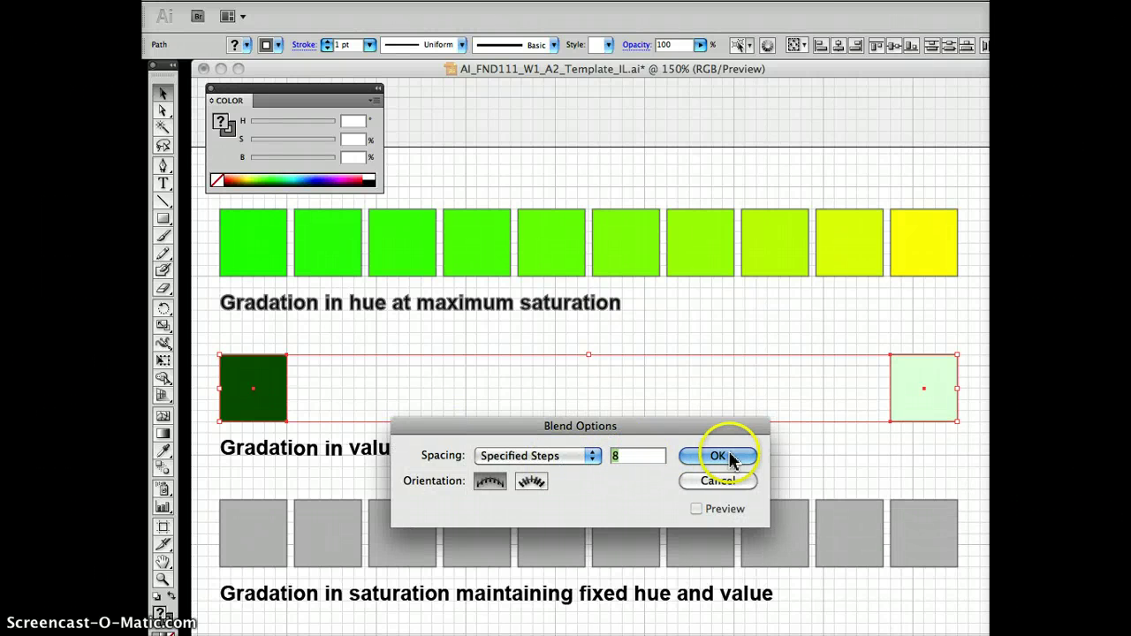
pyautogui.click(725, 456)
# - Make the blend from dark green to pale green across the value row
pyautogui.click(345, 0)
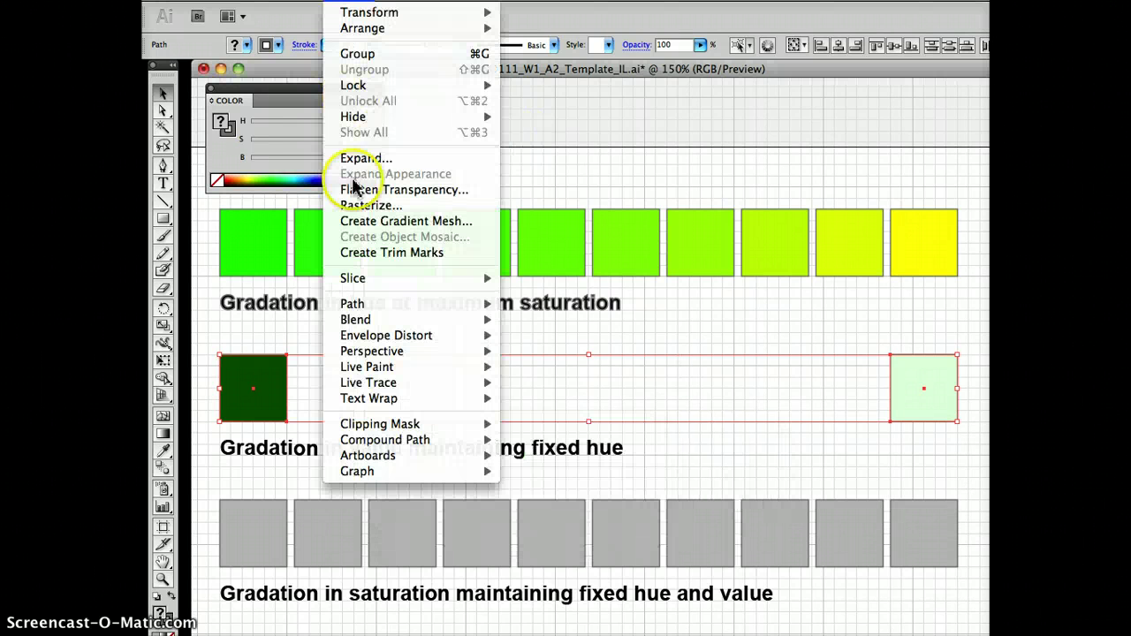
pyautogui.moveTo(366, 316)
pyautogui.click(538, 323)
pyautogui.click(821, 454)
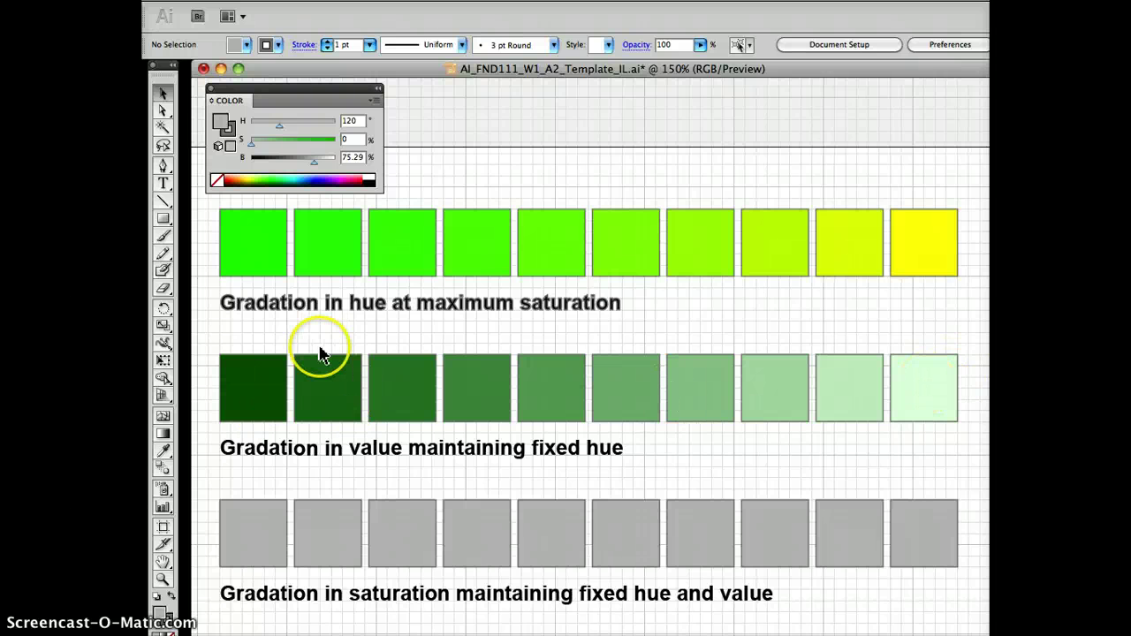
pyautogui.click(163, 450)
pyautogui.click(256, 384)
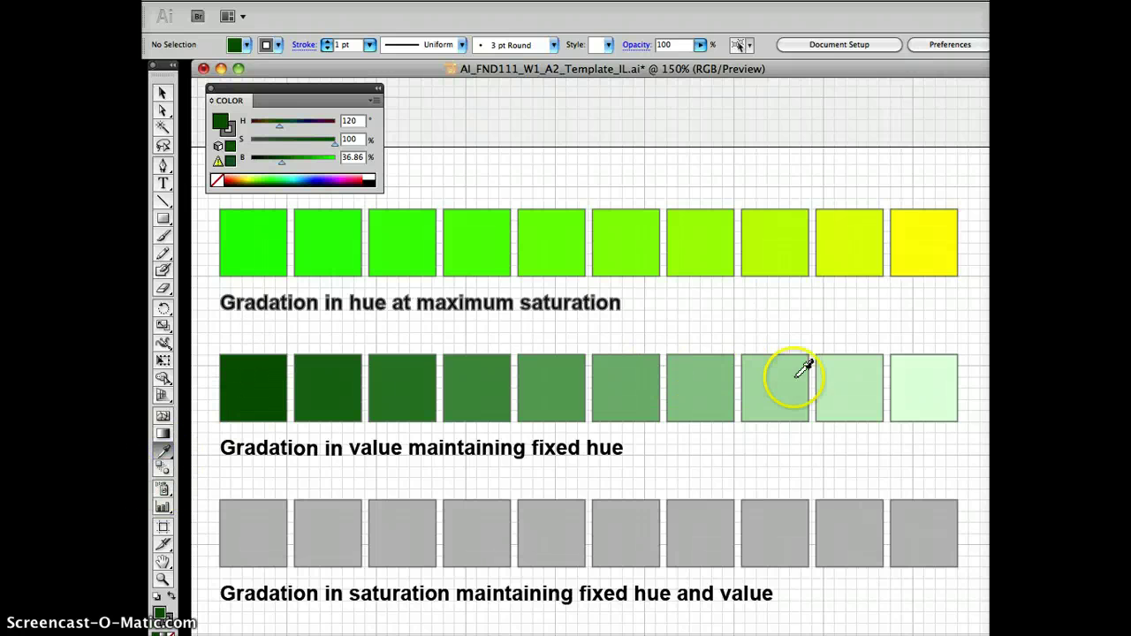
pyautogui.click(940, 382)
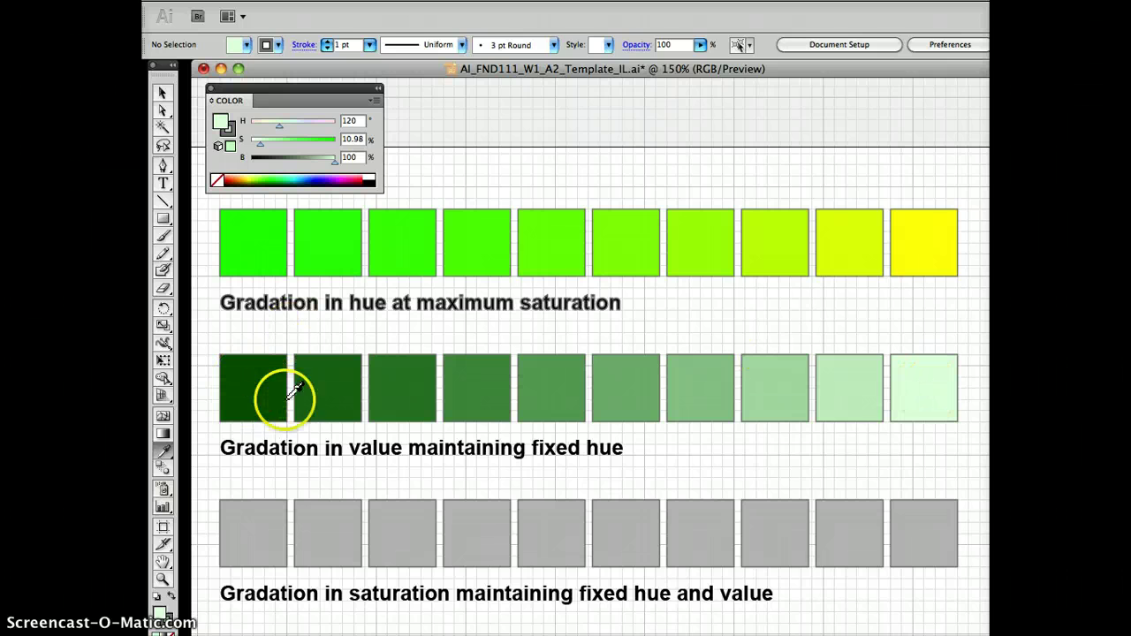
pyautogui.click(324, 385)
pyautogui.click(399, 384)
pyautogui.click(497, 382)
pyautogui.click(549, 386)
pyautogui.click(640, 382)
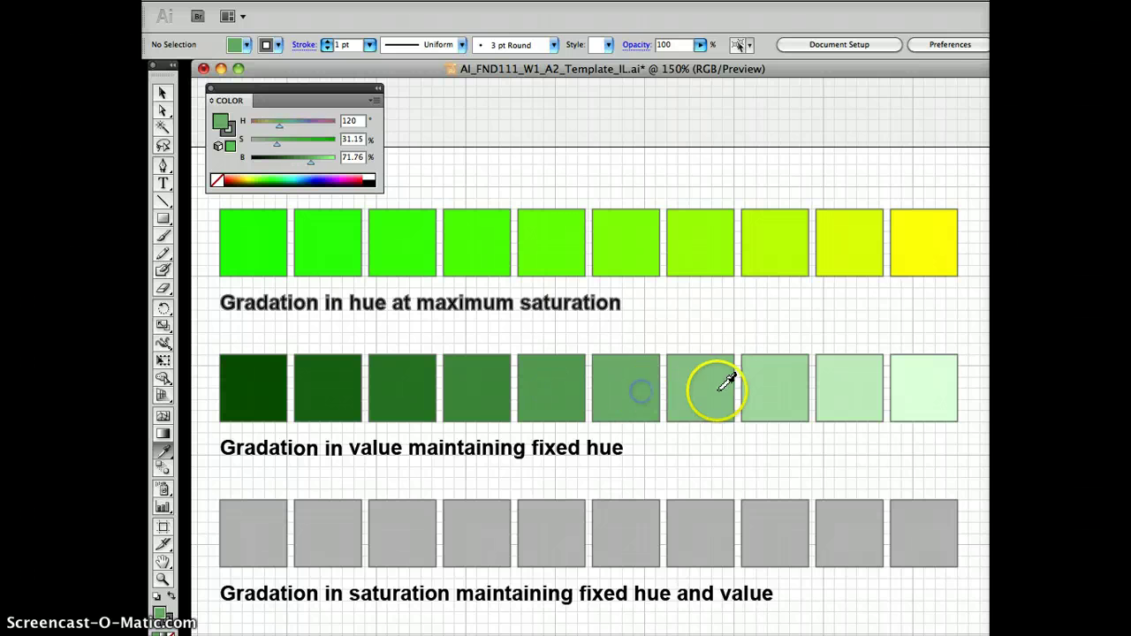
pyautogui.click(723, 384)
pyautogui.click(777, 386)
pyautogui.click(849, 390)
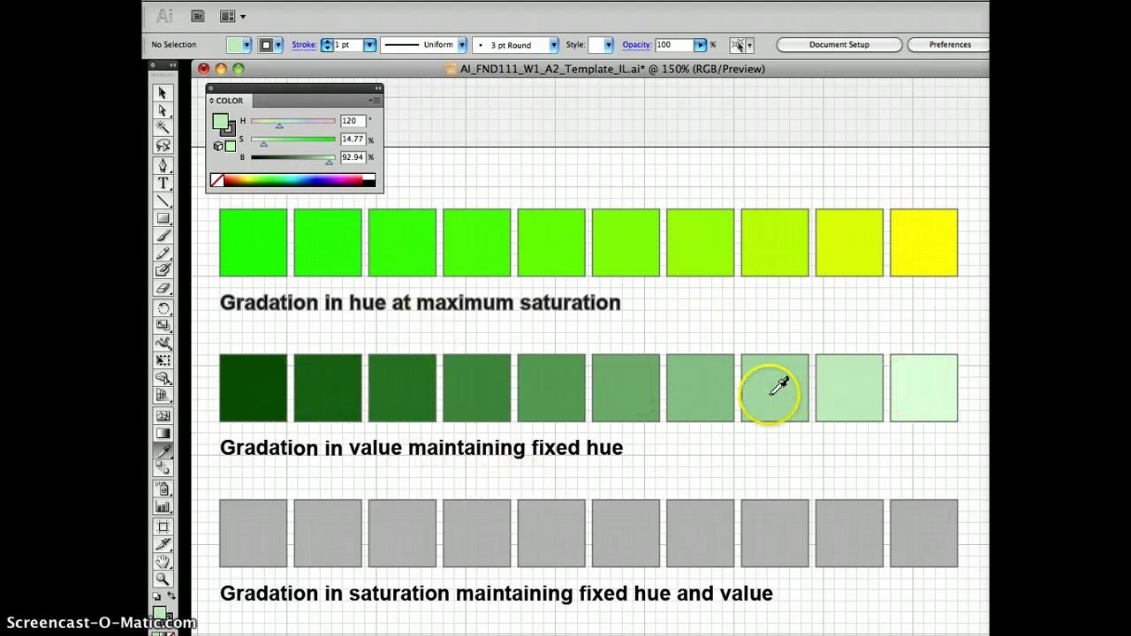
pyautogui.click(165, 93)
pyautogui.click(254, 532)
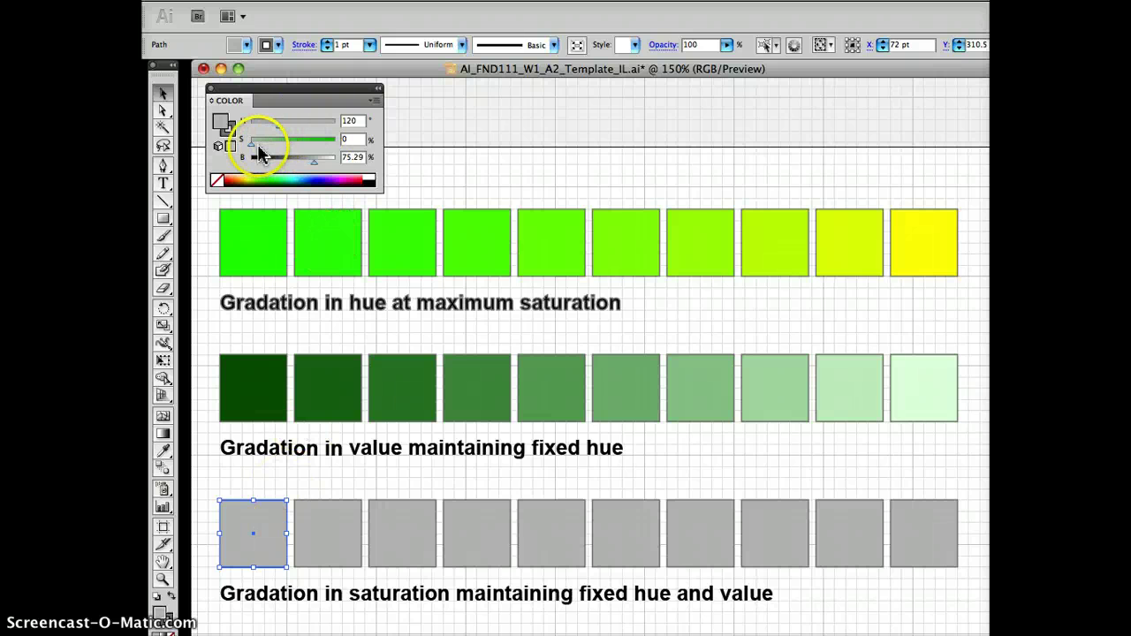
# - Set the first saturation square to S 100%, B 100% and the last to S 9.02%, B 47.84%
pyautogui.moveTo(259, 145); pyautogui.dragTo(389, 165)
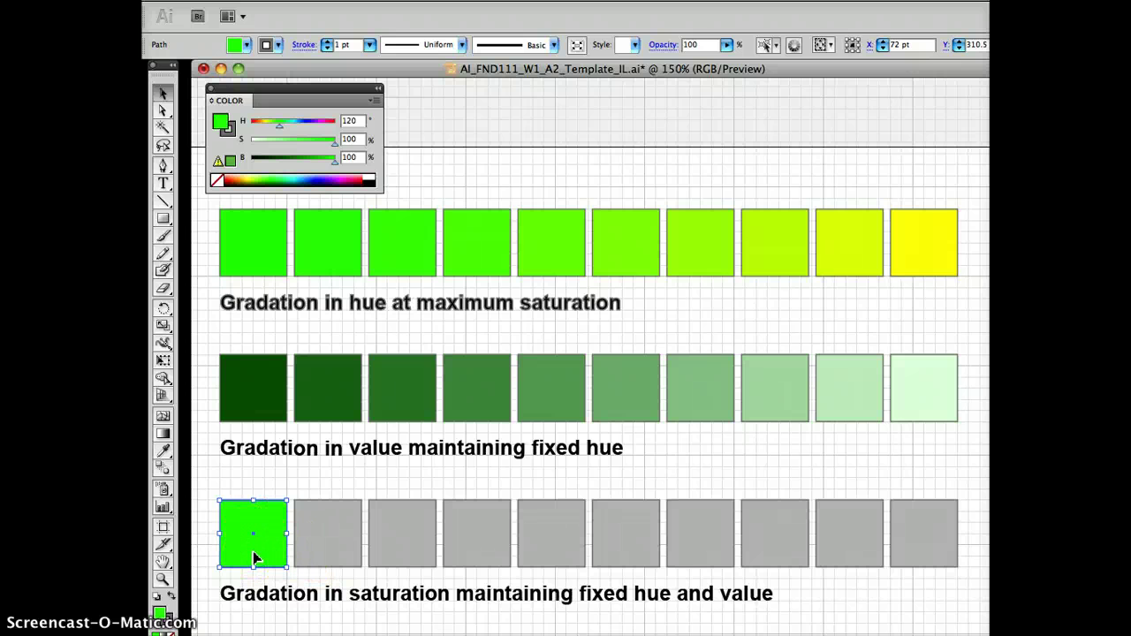
pyautogui.click(858, 596)
pyautogui.click(955, 524)
pyautogui.moveTo(313, 162); pyautogui.dragTo(299, 170)
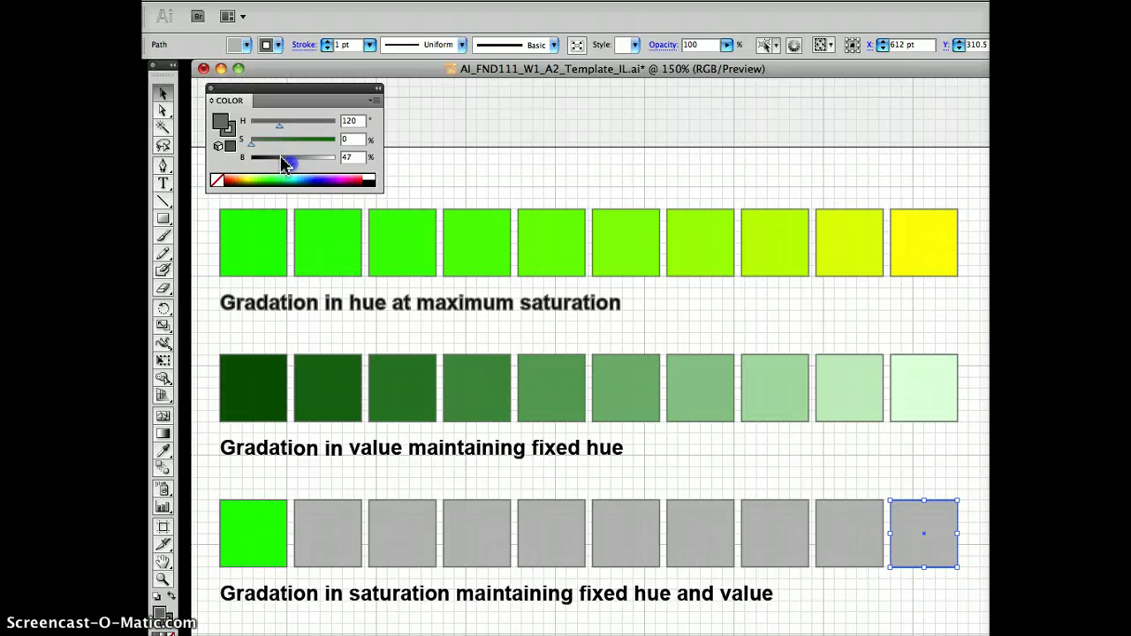
pyautogui.moveTo(293, 170); pyautogui.dragTo(290, 166)
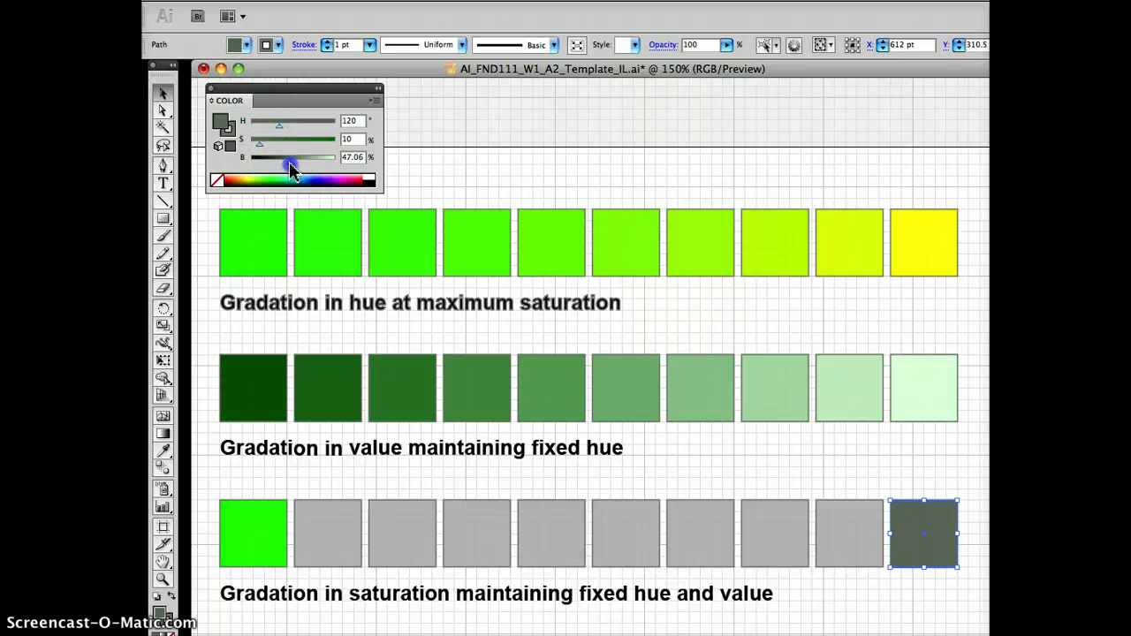
pyautogui.moveTo(290, 163); pyautogui.dragTo(295, 167)
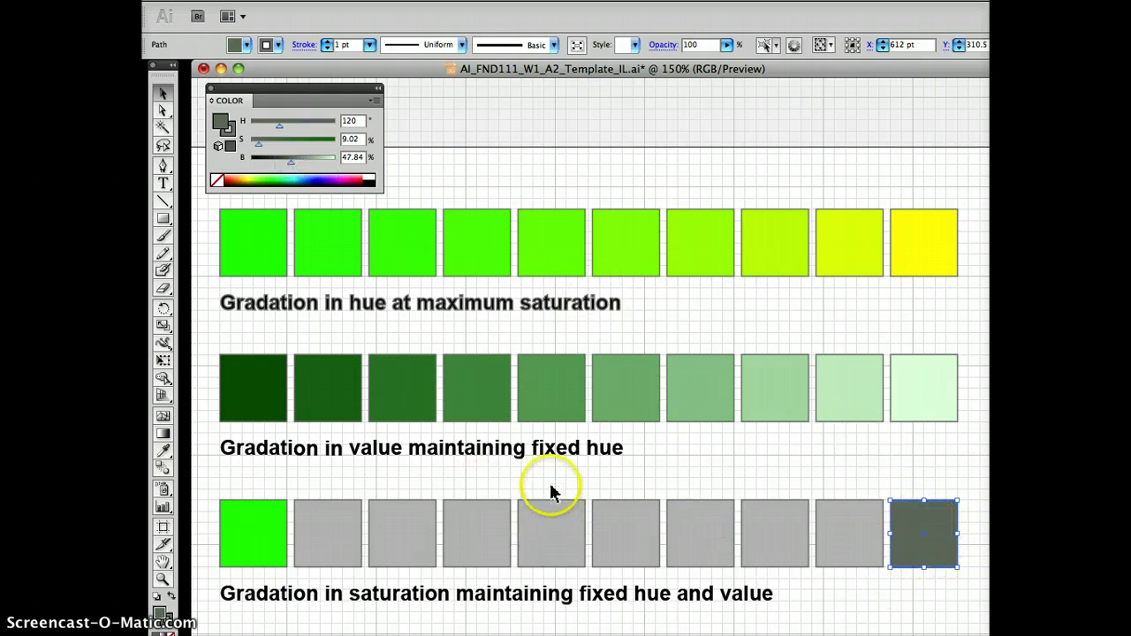
# - Delete the eight grey middle squares from the saturation row
pyautogui.click(677, 477)
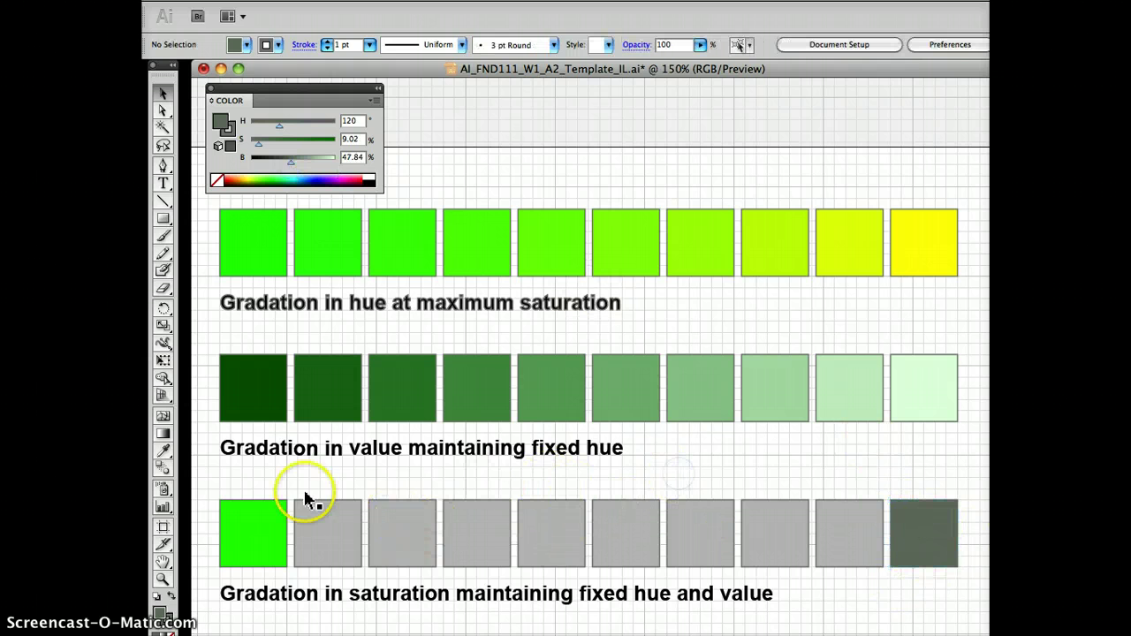
pyautogui.moveTo(290, 492); pyautogui.dragTo(885, 580)
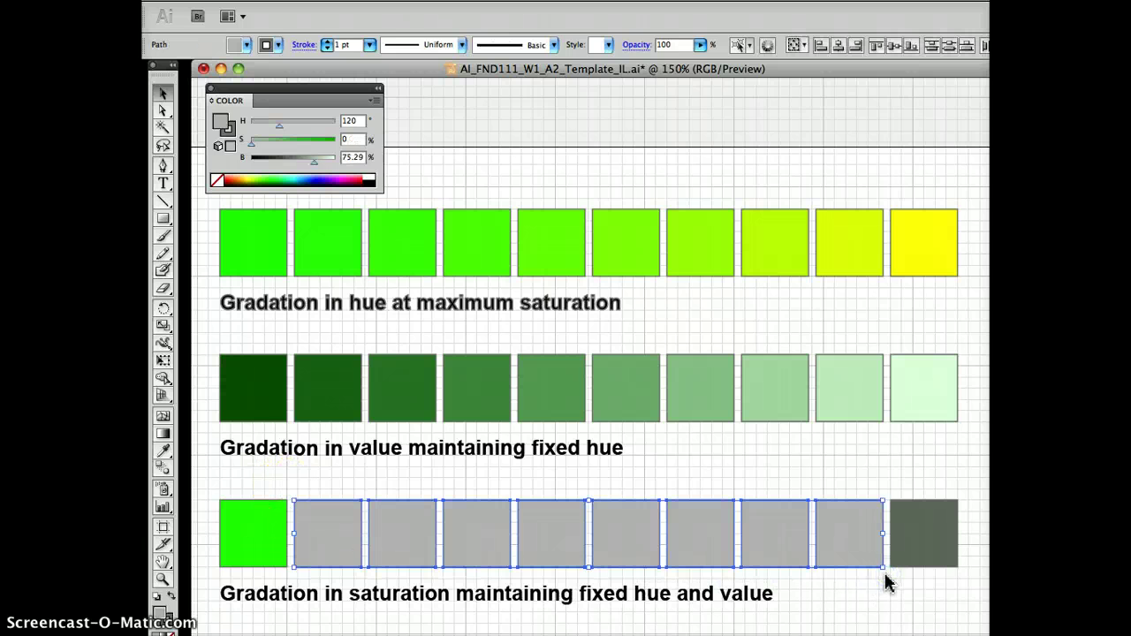
pyautogui.press('Delete')
# - Blend the bright green and dull grey-green end squares into ten saturation steps
pyautogui.click(269, 497)
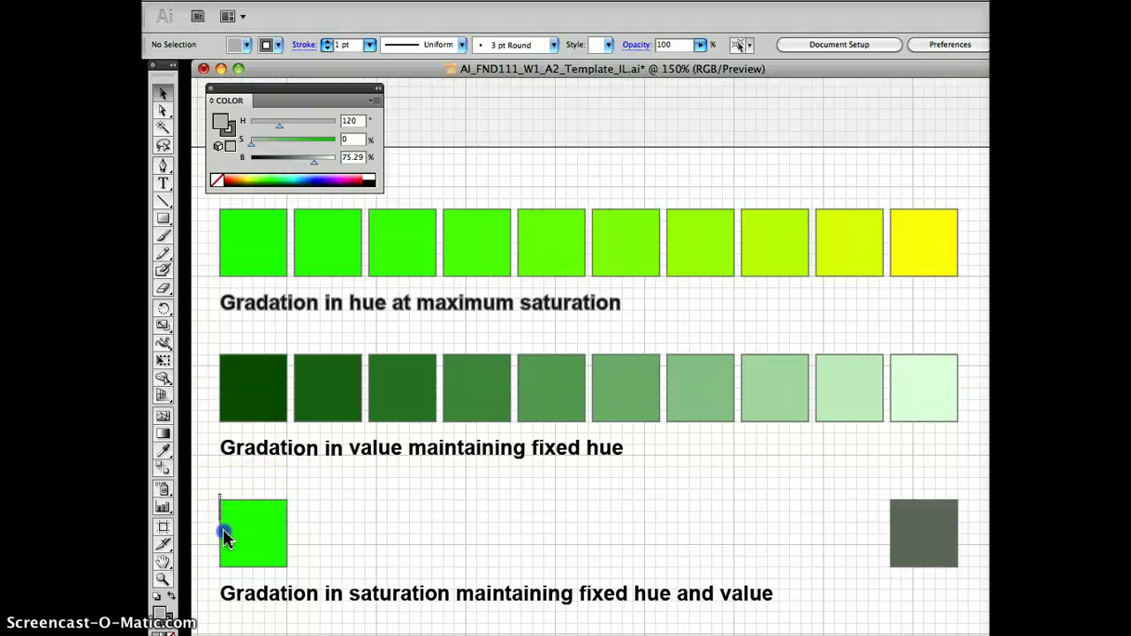
pyautogui.moveTo(257, 556); pyautogui.dragTo(871, 573)
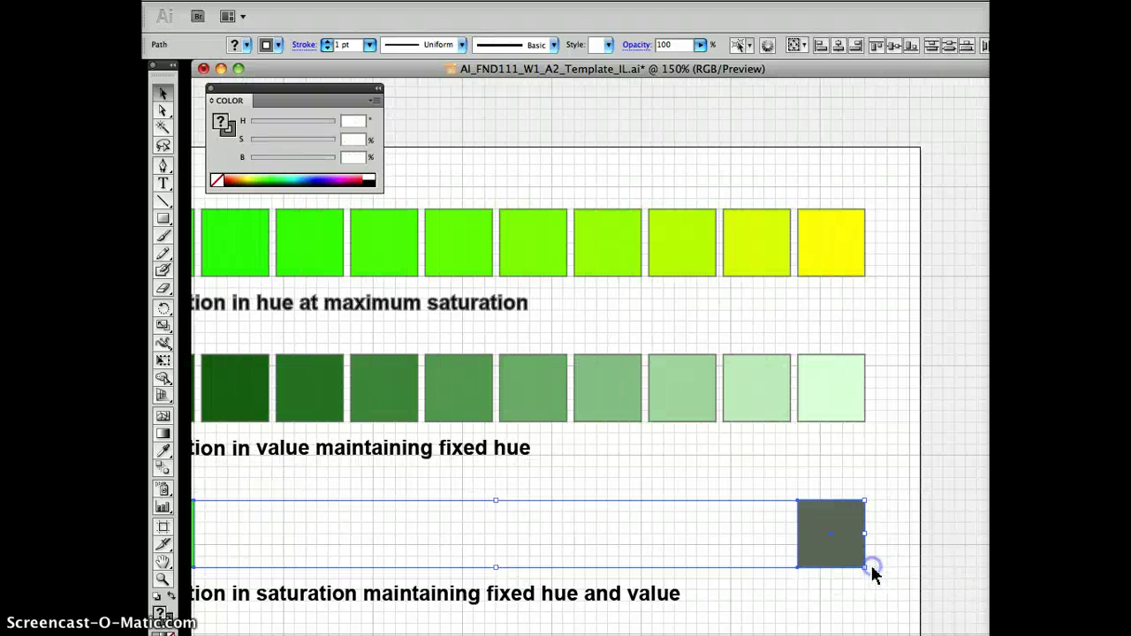
pyautogui.hscroll(-3, 871, 574)
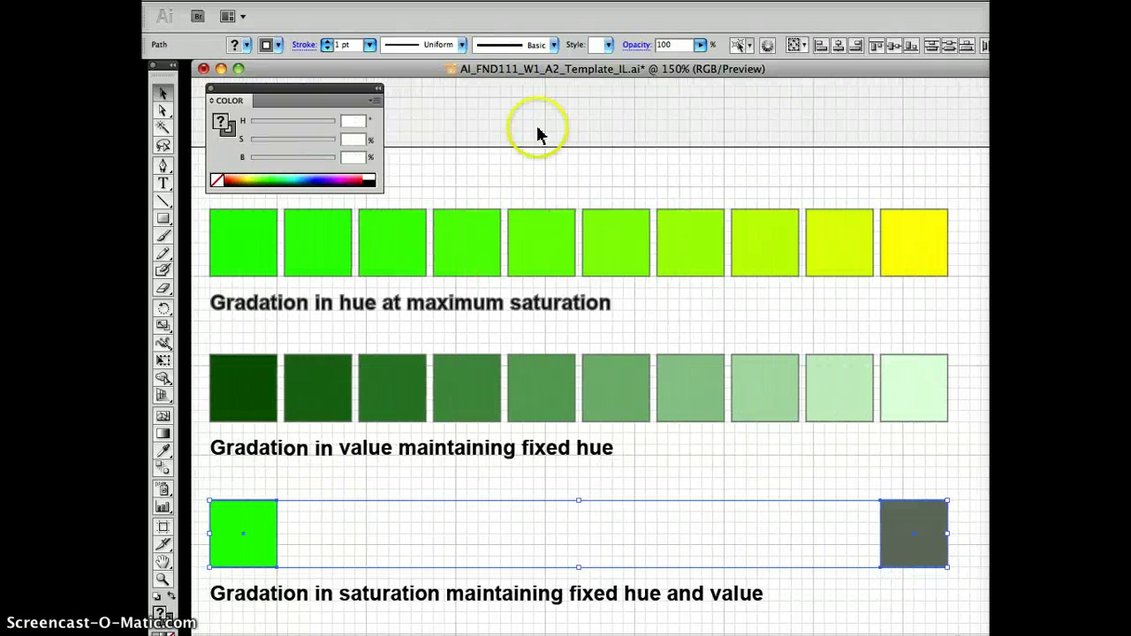
pyautogui.click(336, 2)
pyautogui.moveTo(413, 325)
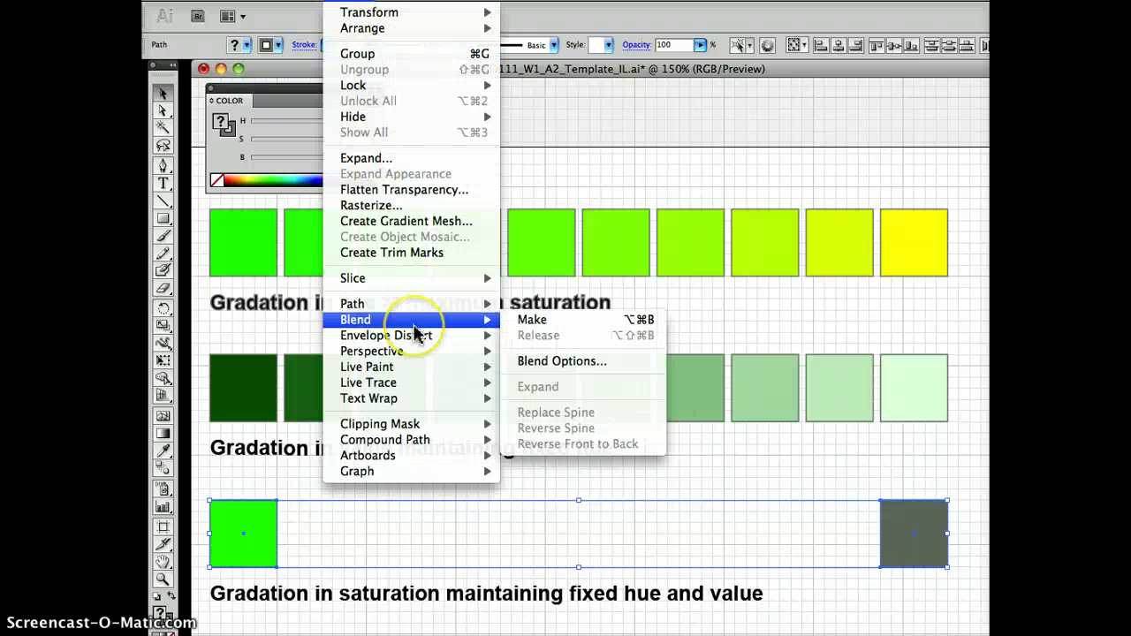
pyautogui.click(547, 321)
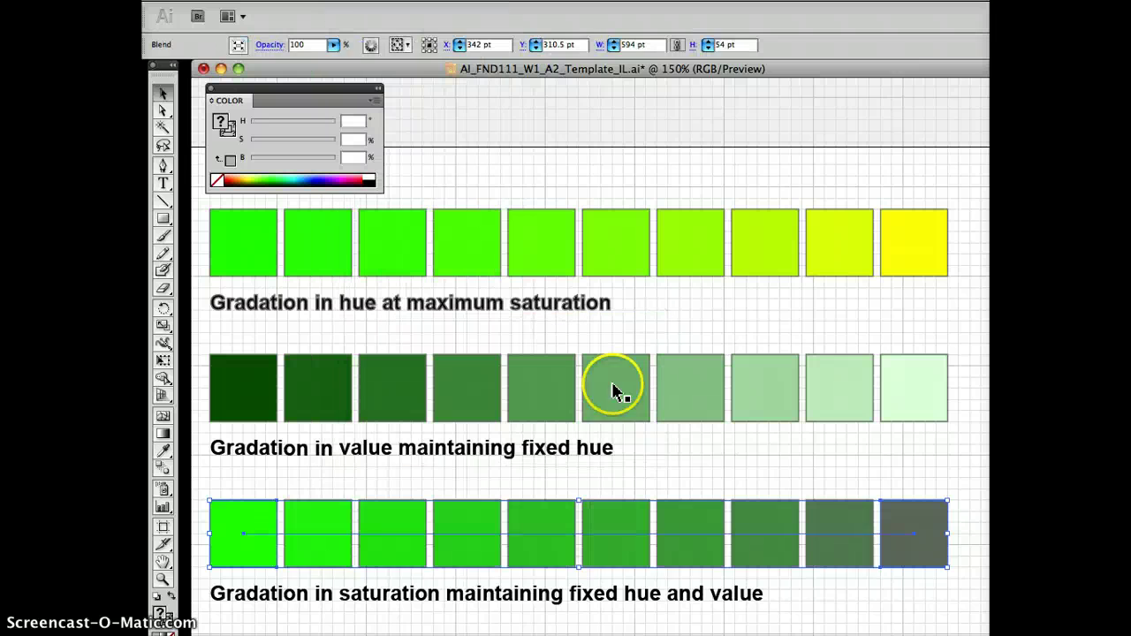
pyautogui.click(769, 459)
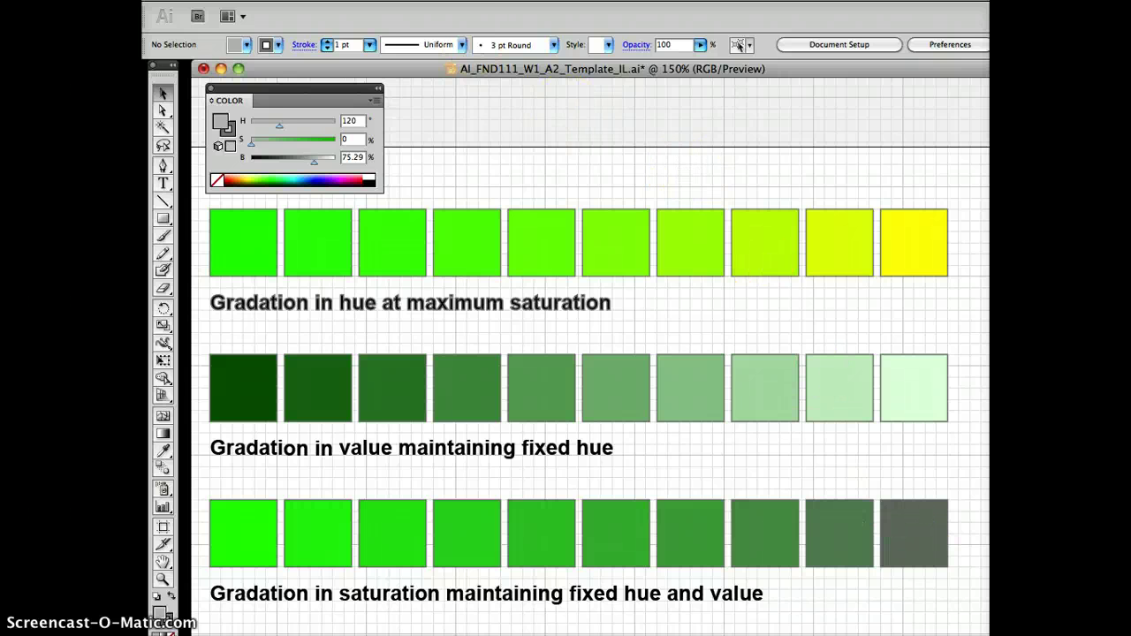
pyautogui.click(273, 226)
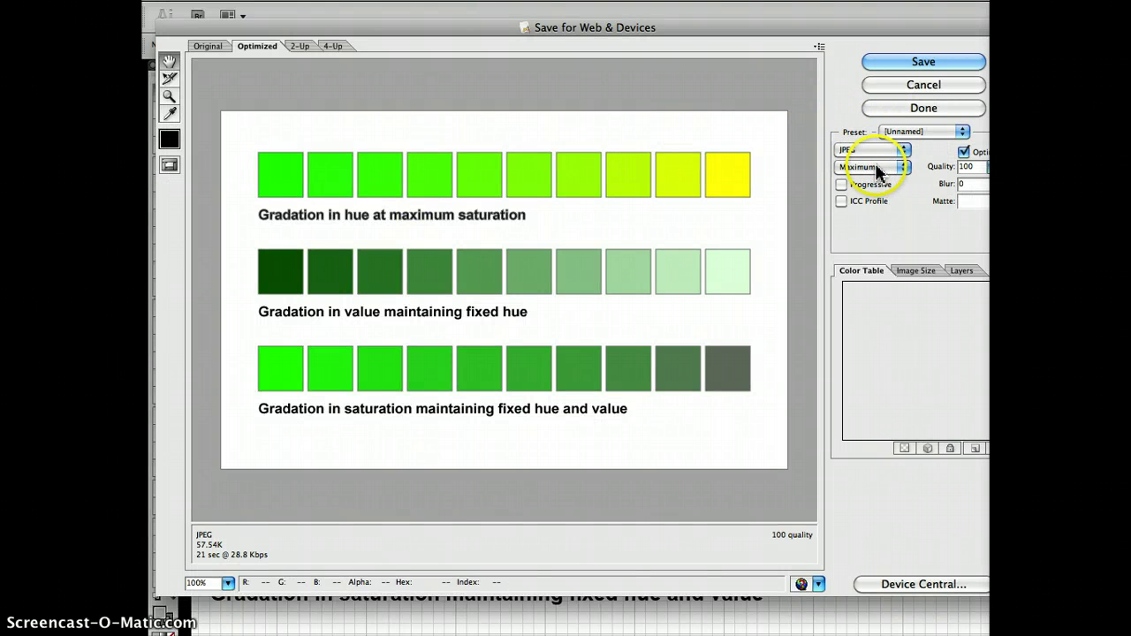
# - Export as JPEG quality 100 at 684 × 432 pixels with proportions constrained, then save
pyautogui.click(916, 271)
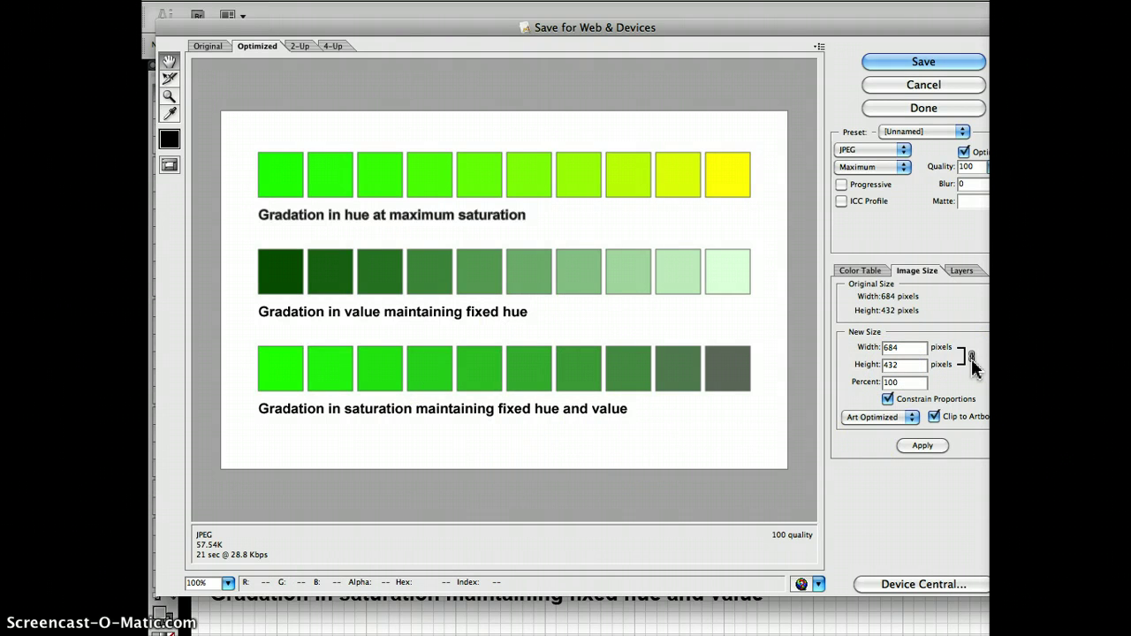
pyautogui.click(889, 403)
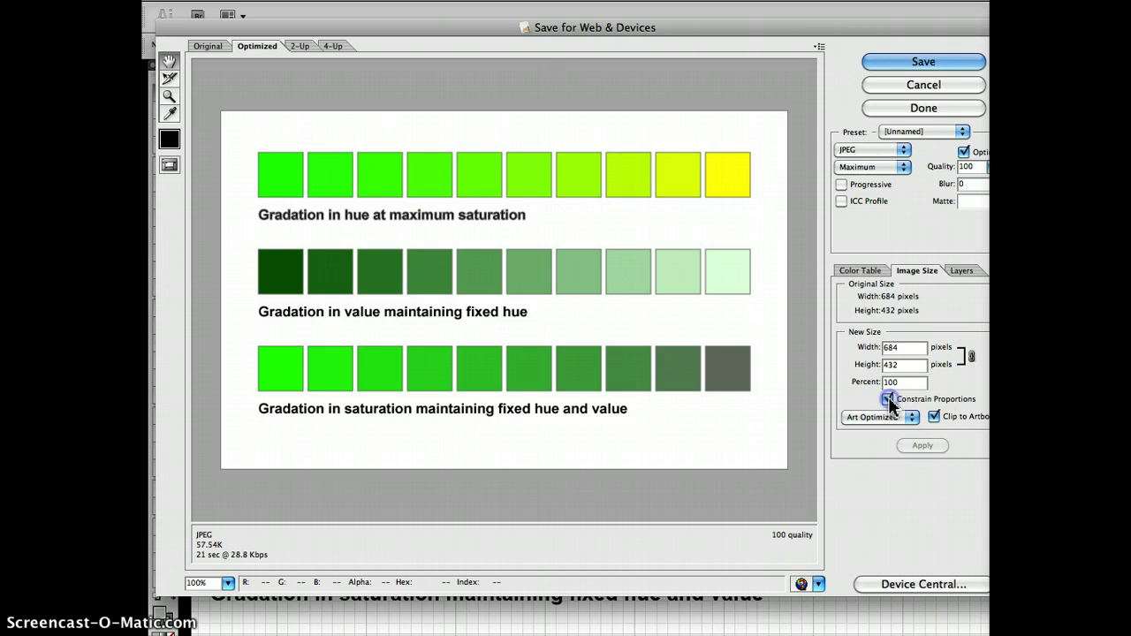
pyautogui.click(886, 404)
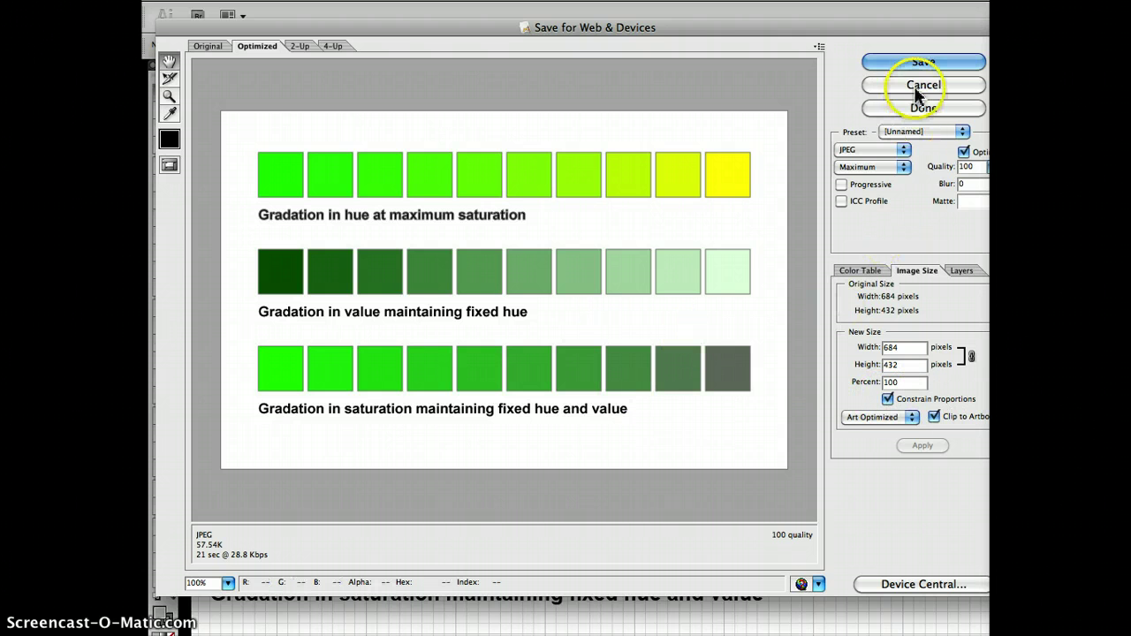
pyautogui.click(921, 61)
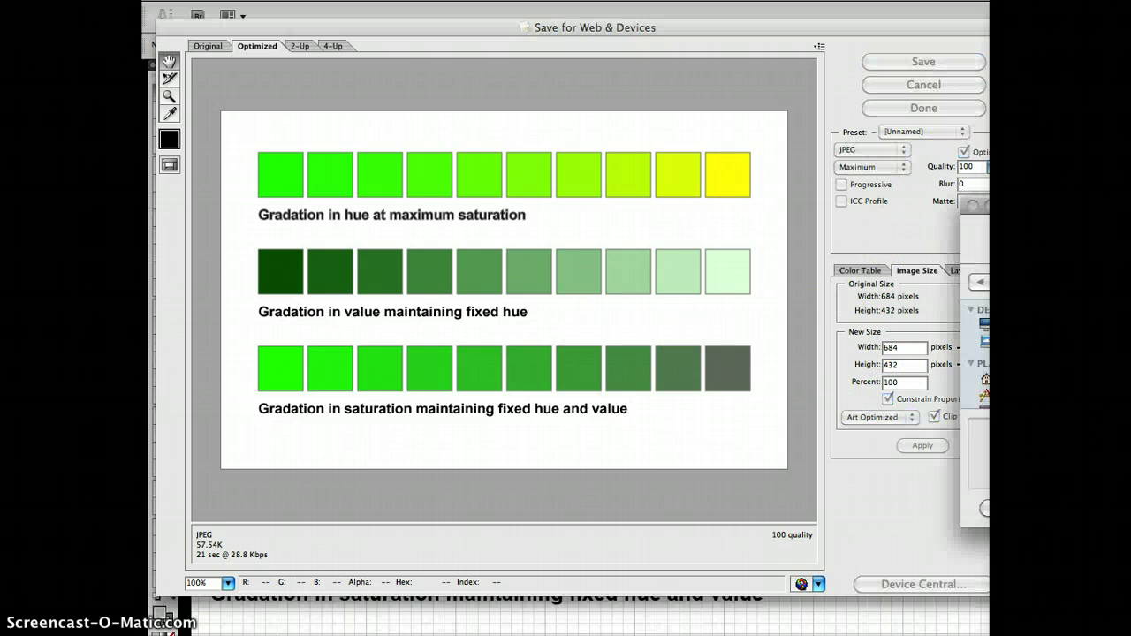
# - Save the optimized JPEG under the name LastName_First_W1A2.jpg
pyautogui.moveTo(973, 468); pyautogui.dragTo(575, 533)
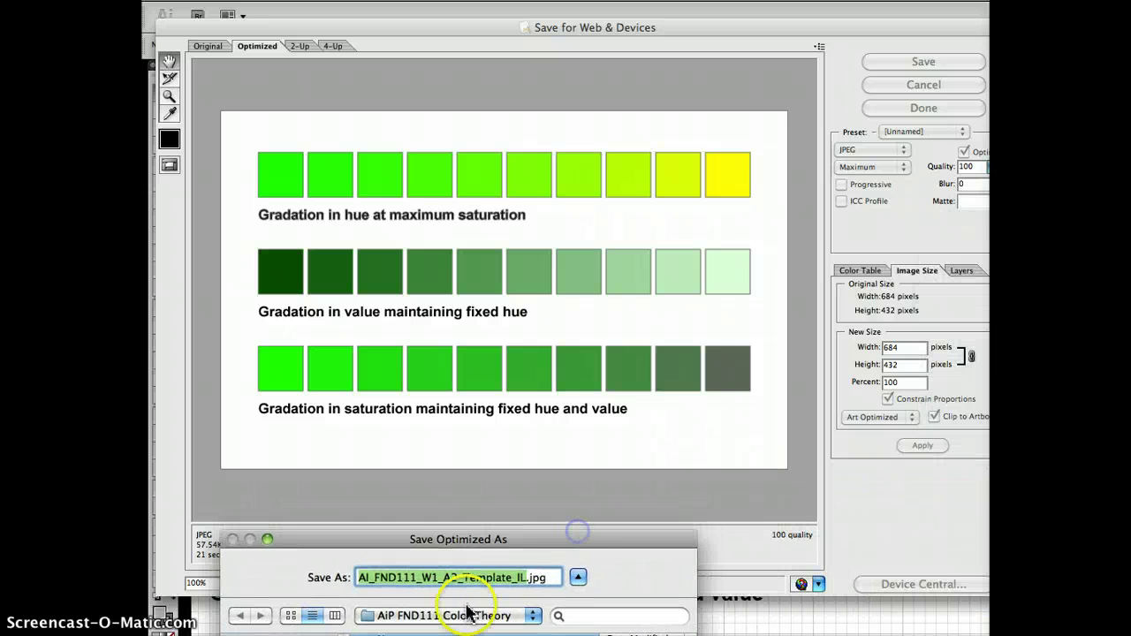
pyautogui.press('BackSpace')
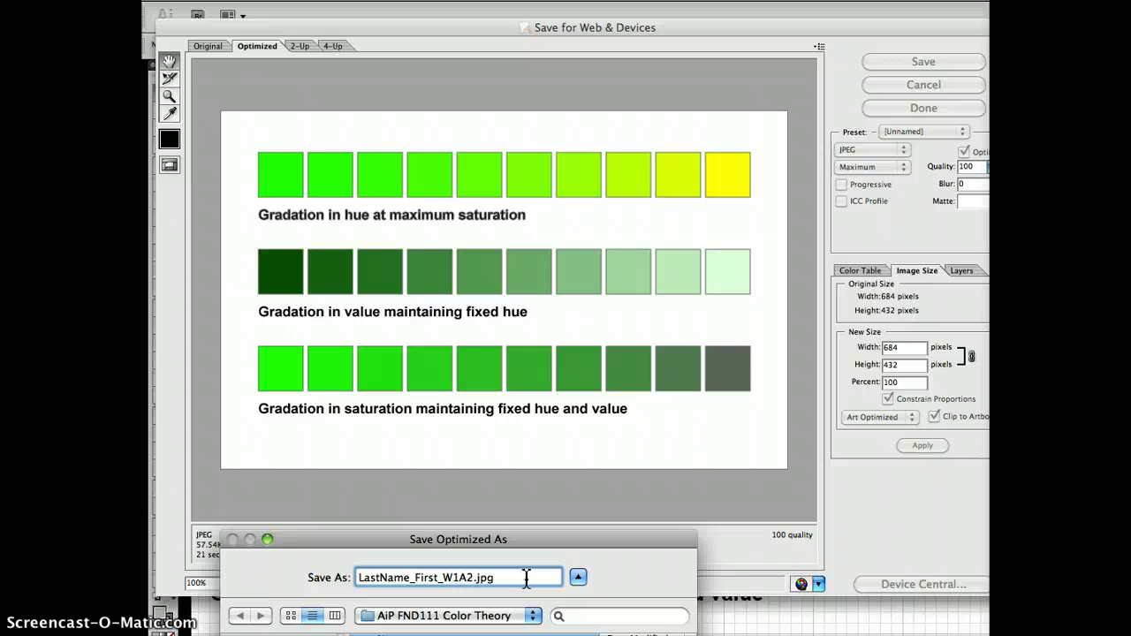
pyautogui.press('Return')
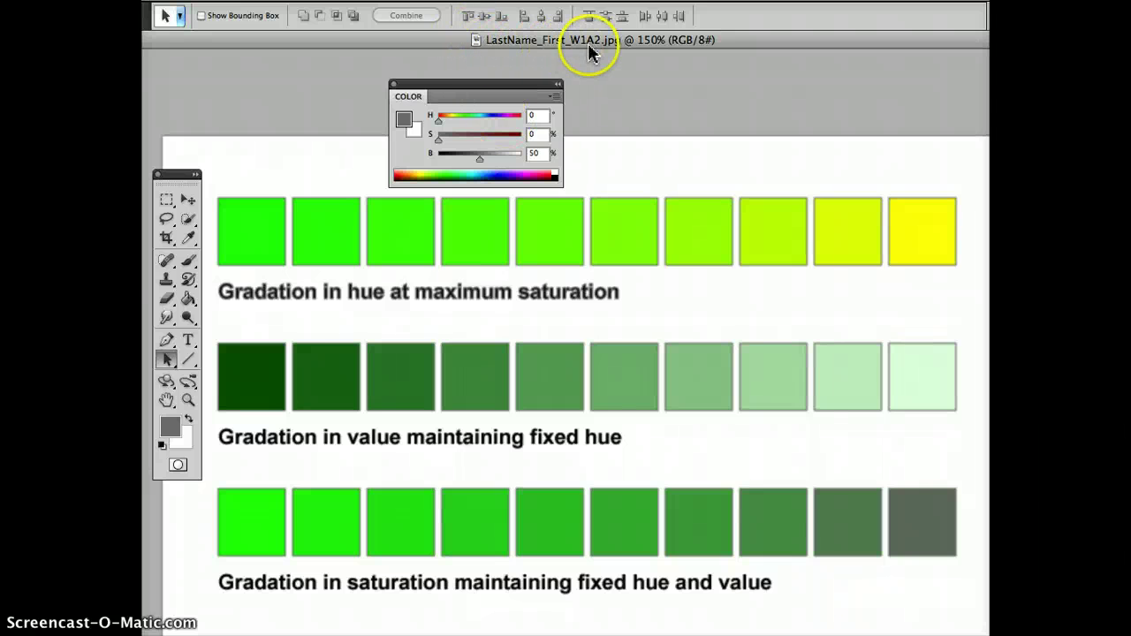
# - Eyedropper-sample each hue-row square from green to yellow, reading HSB in the Color panel
pyautogui.moveTo(480, 87); pyautogui.dragTo(478, 78)
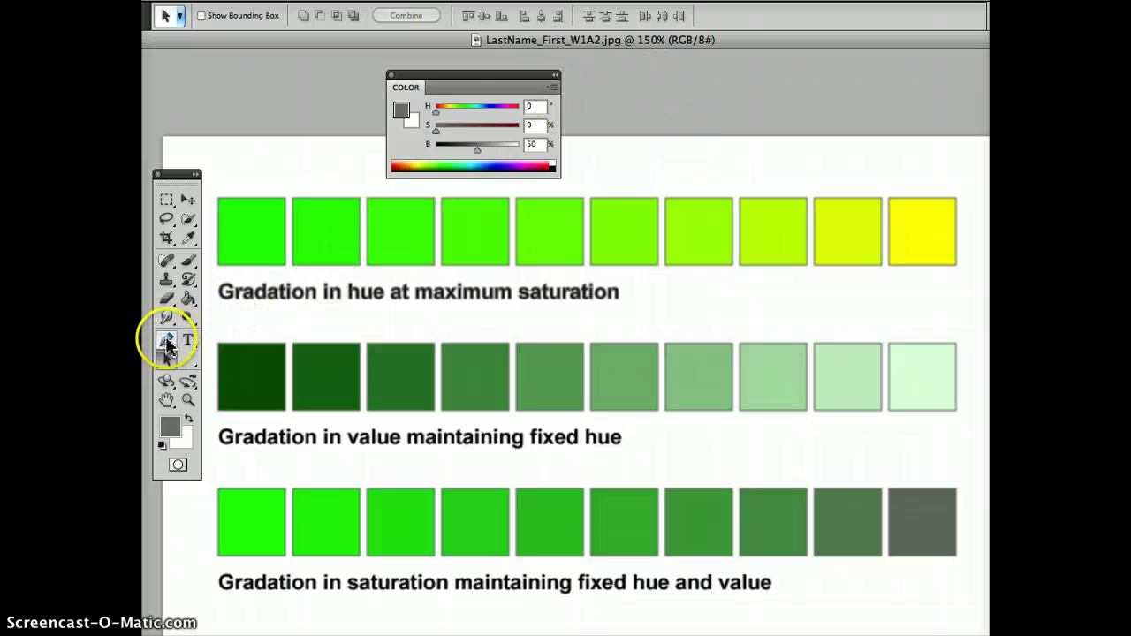
pyautogui.click(189, 239)
pyautogui.click(253, 227)
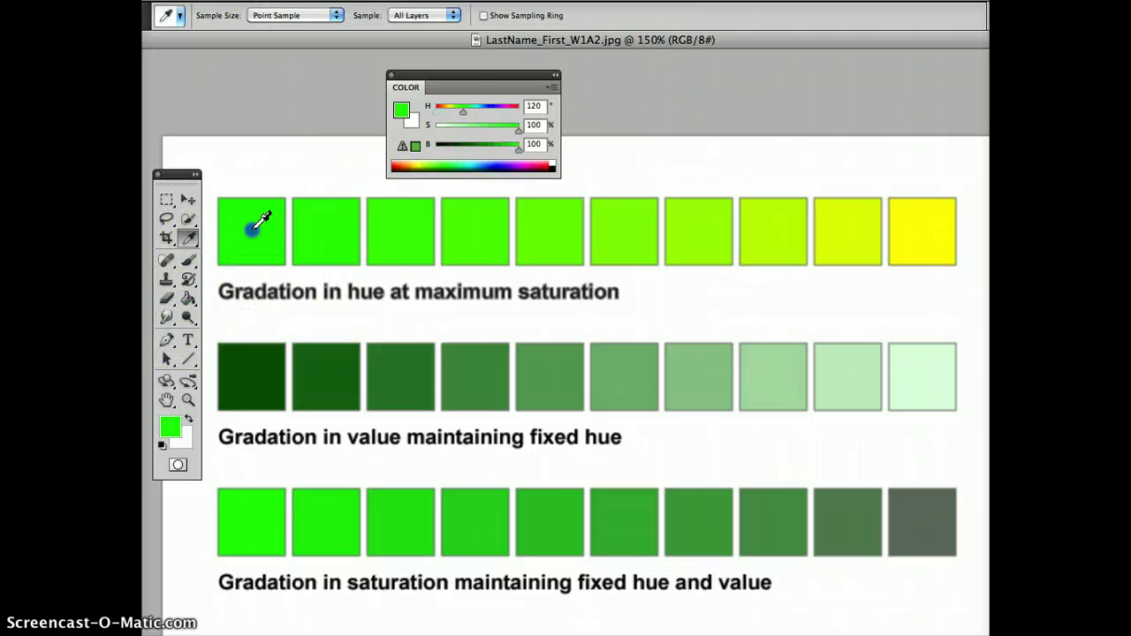
pyautogui.click(320, 231)
pyautogui.click(410, 234)
pyautogui.click(466, 234)
pyautogui.click(544, 234)
pyautogui.click(616, 235)
pyautogui.click(705, 230)
pyautogui.click(775, 229)
pyautogui.click(845, 229)
pyautogui.click(910, 230)
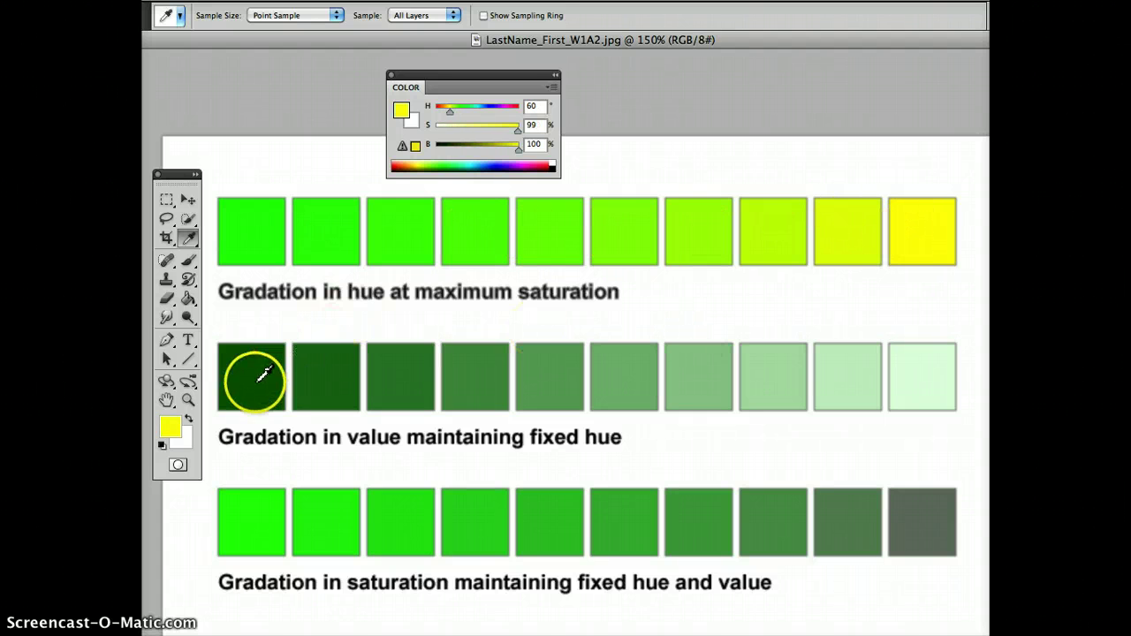
# - Sample the value row from darkest to lightest, then the first saturation square's bright green
pyautogui.click(252, 380)
pyautogui.click(416, 369)
pyautogui.click(480, 379)
pyautogui.click(556, 376)
pyautogui.click(622, 376)
pyautogui.click(715, 375)
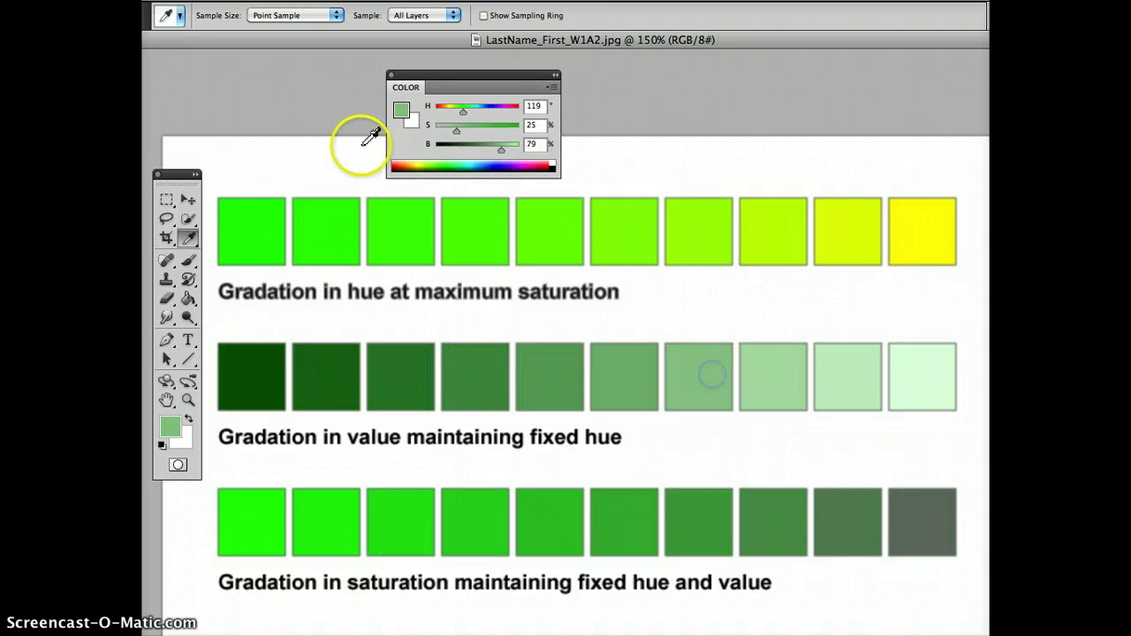
pyautogui.click(928, 371)
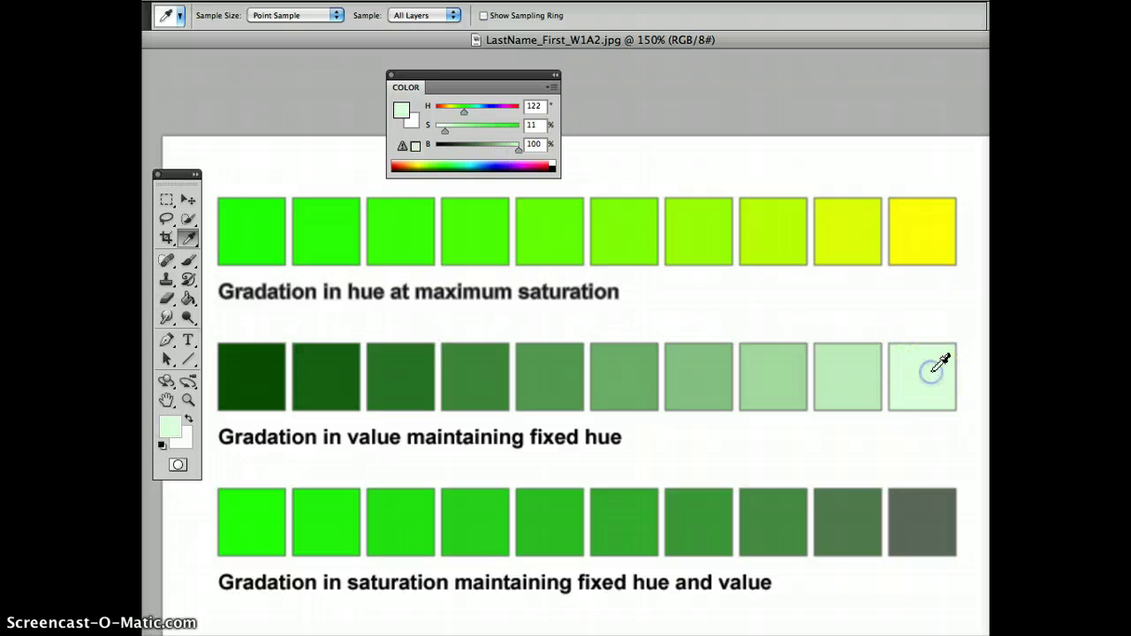
pyautogui.click(269, 520)
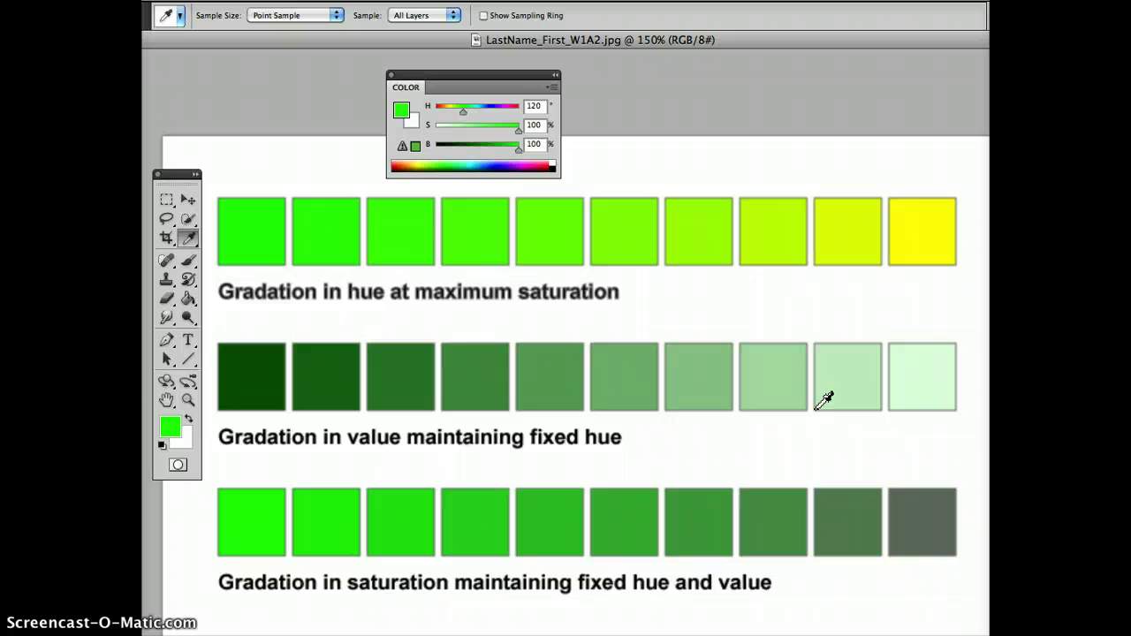
pyautogui.click(344, 1)
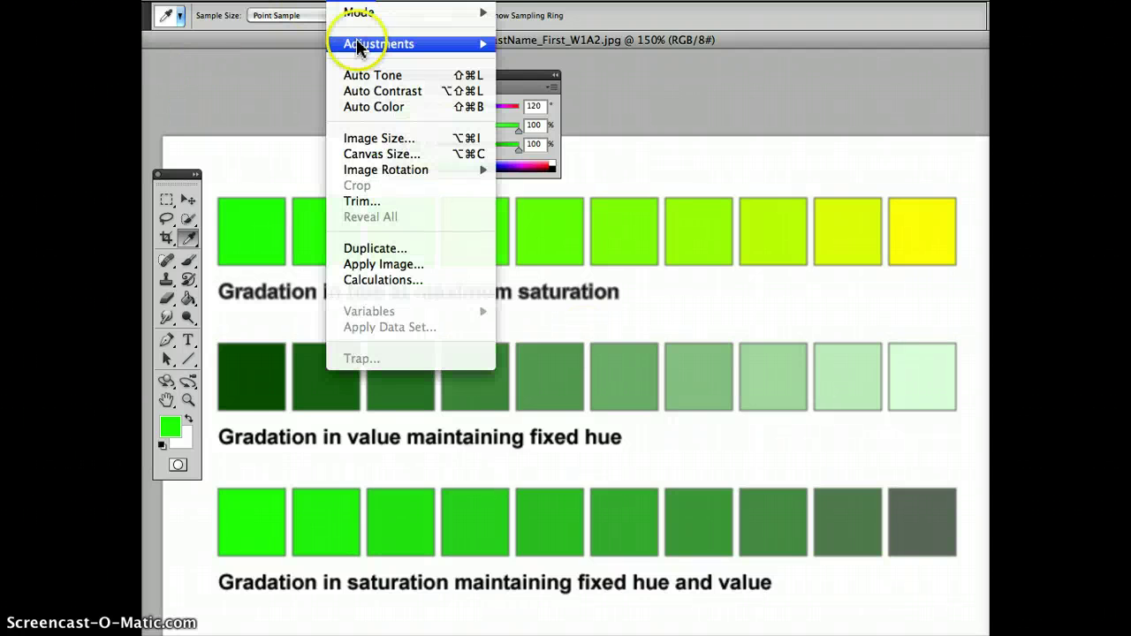
pyautogui.moveTo(362, 53)
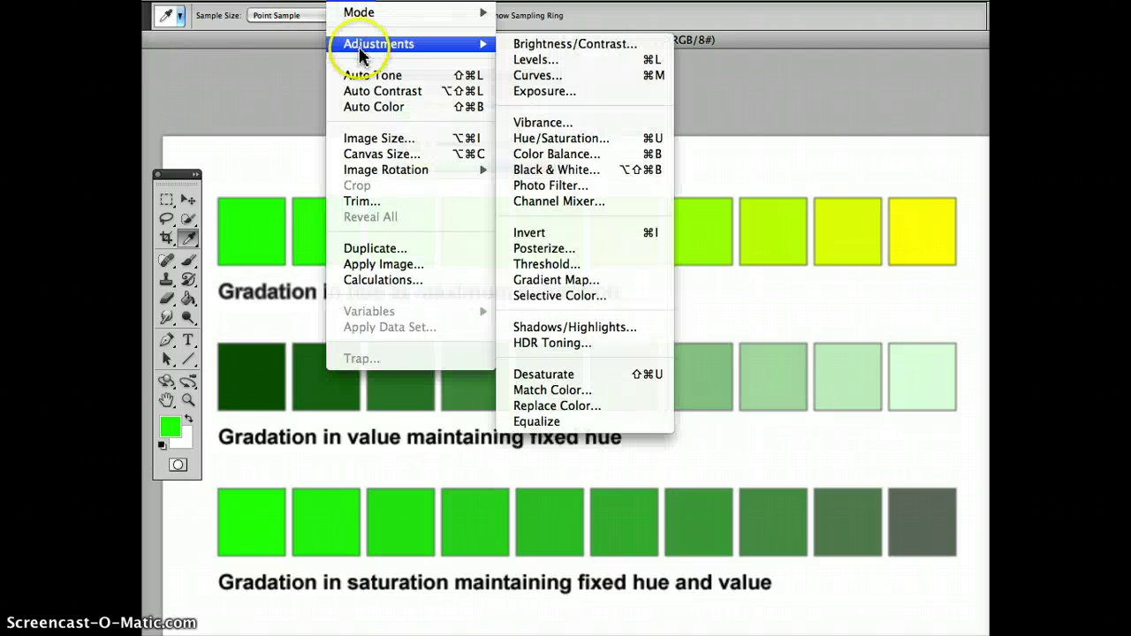
pyautogui.click(570, 383)
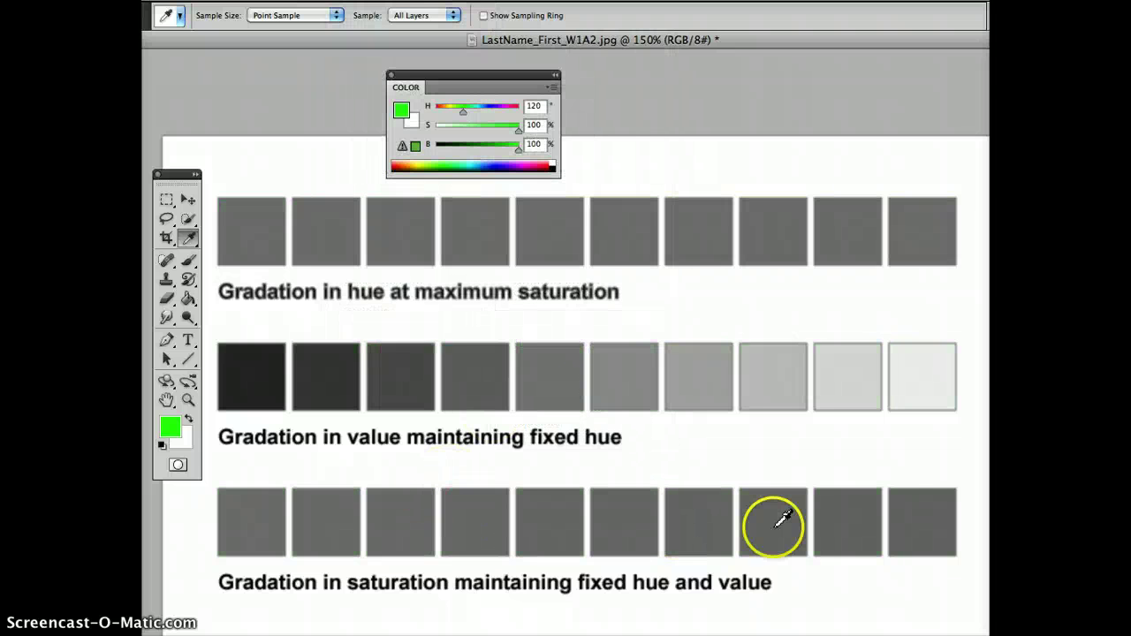
pyautogui.click(909, 517)
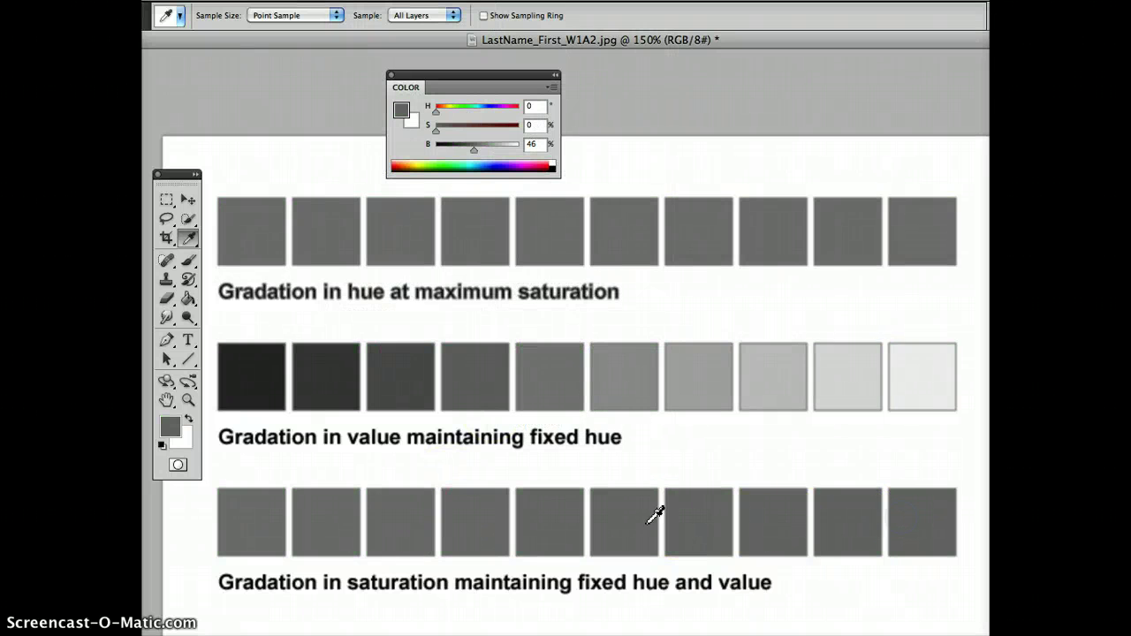
pyautogui.click(267, 522)
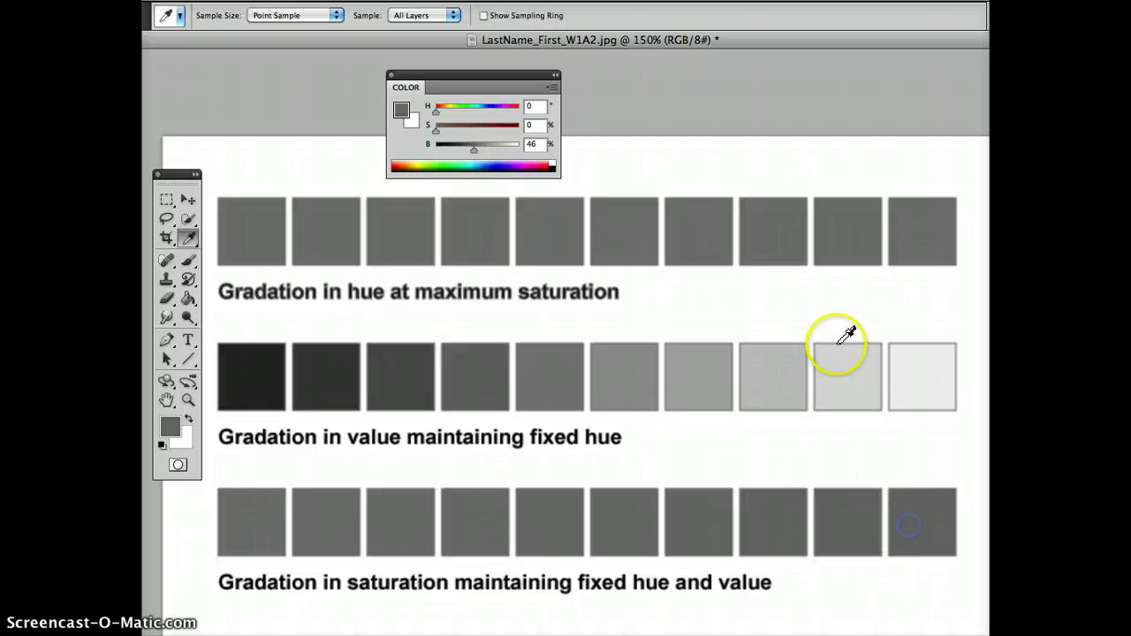
pyautogui.click(790, 110)
pyautogui.press('super+z')
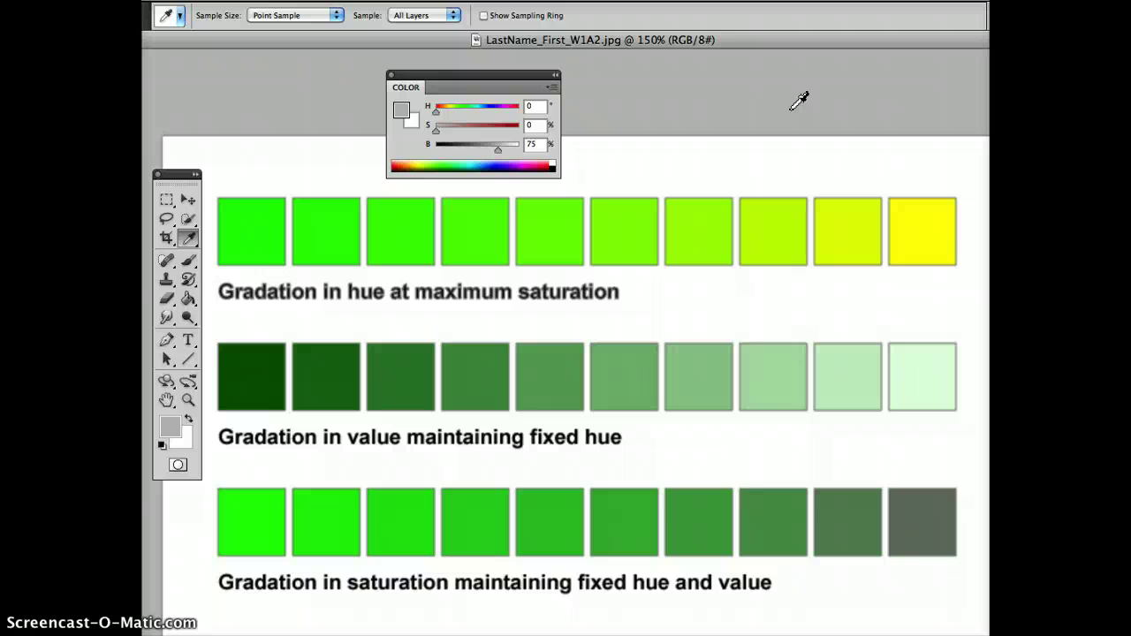
# - Preview the image at Hue/Saturation −100 saturation, moving the dialog off the swatches
pyautogui.press('super+u')
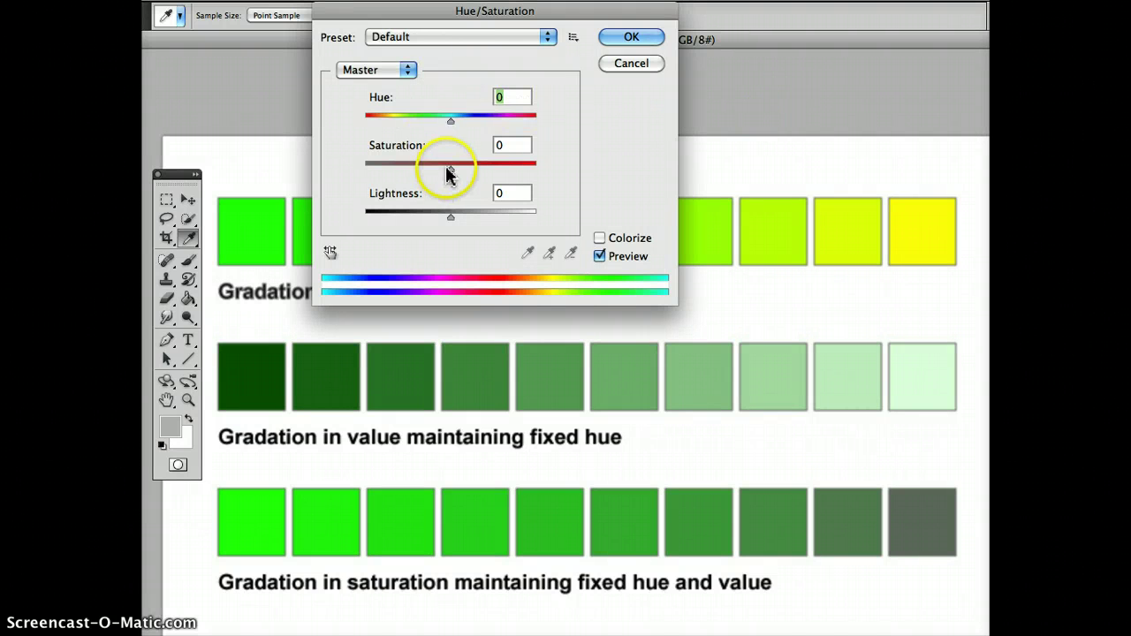
pyautogui.moveTo(451, 168); pyautogui.dragTo(313, 169)
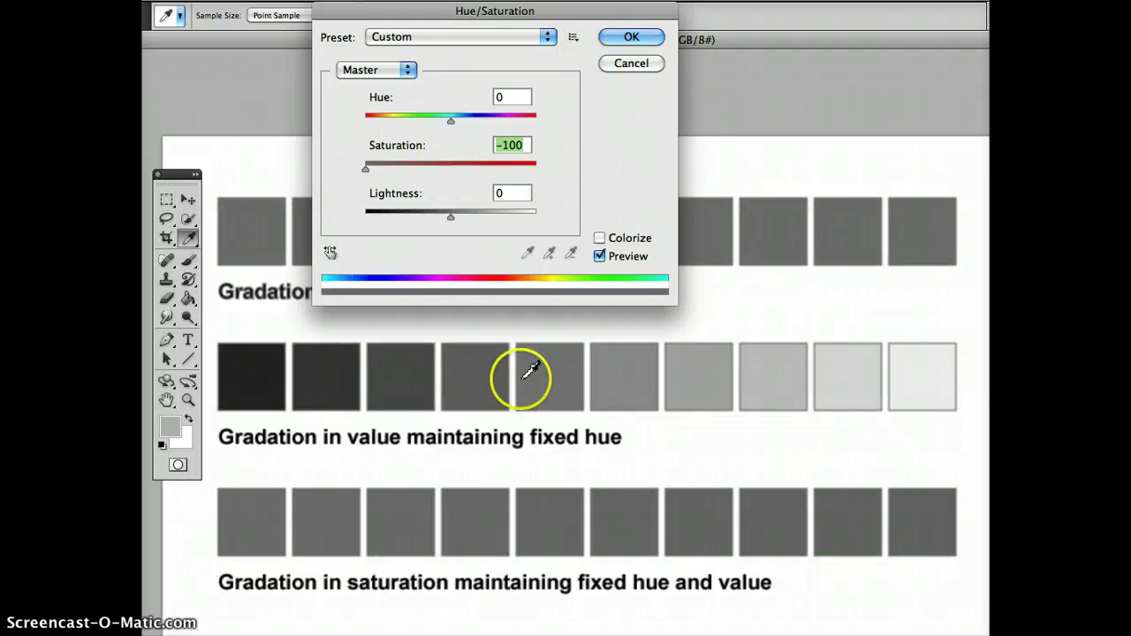
pyautogui.moveTo(638, 13); pyautogui.dragTo(1085, 258)
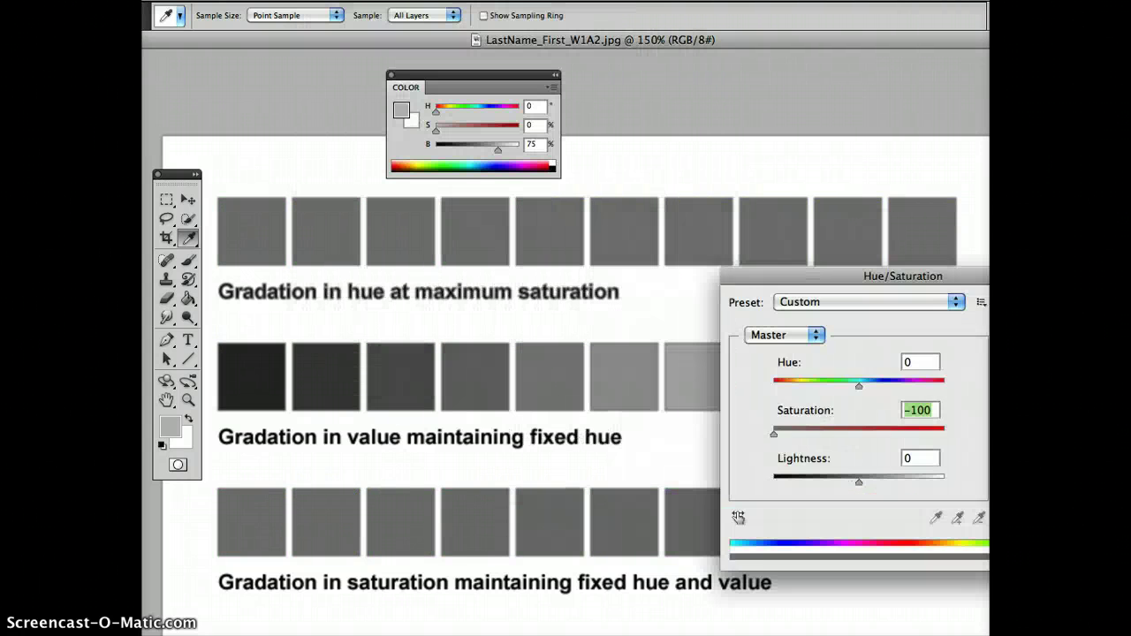
pyautogui.moveTo(972, 258); pyautogui.dragTo(989, 266)
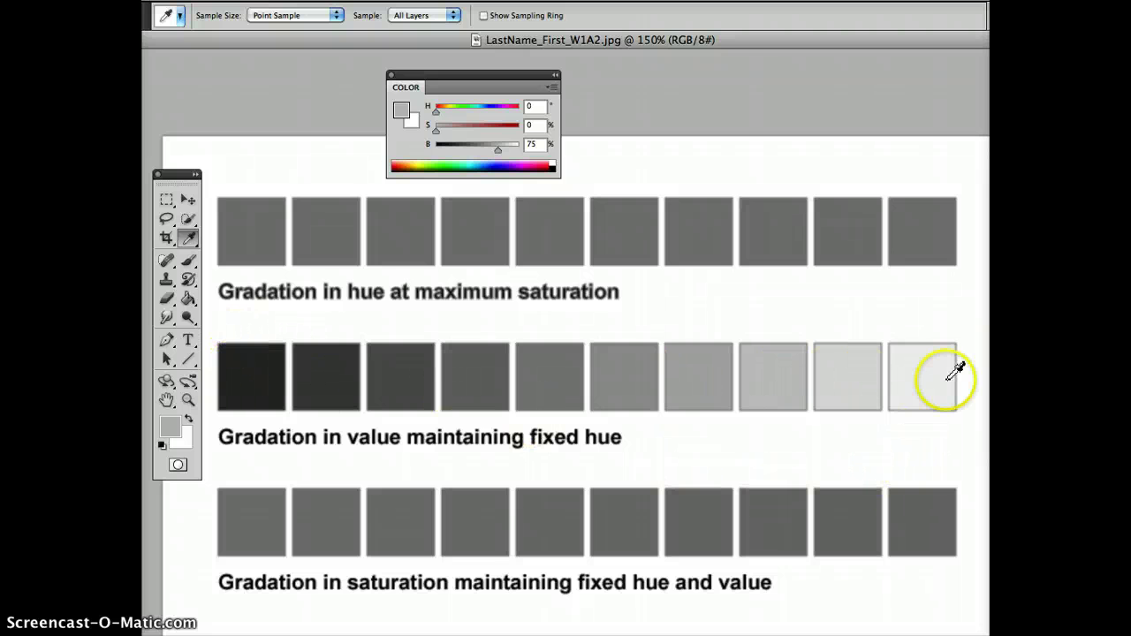
# - Sample the greyed hue squares and the first and last saturation squares to compare brightness
pyautogui.click(252, 231)
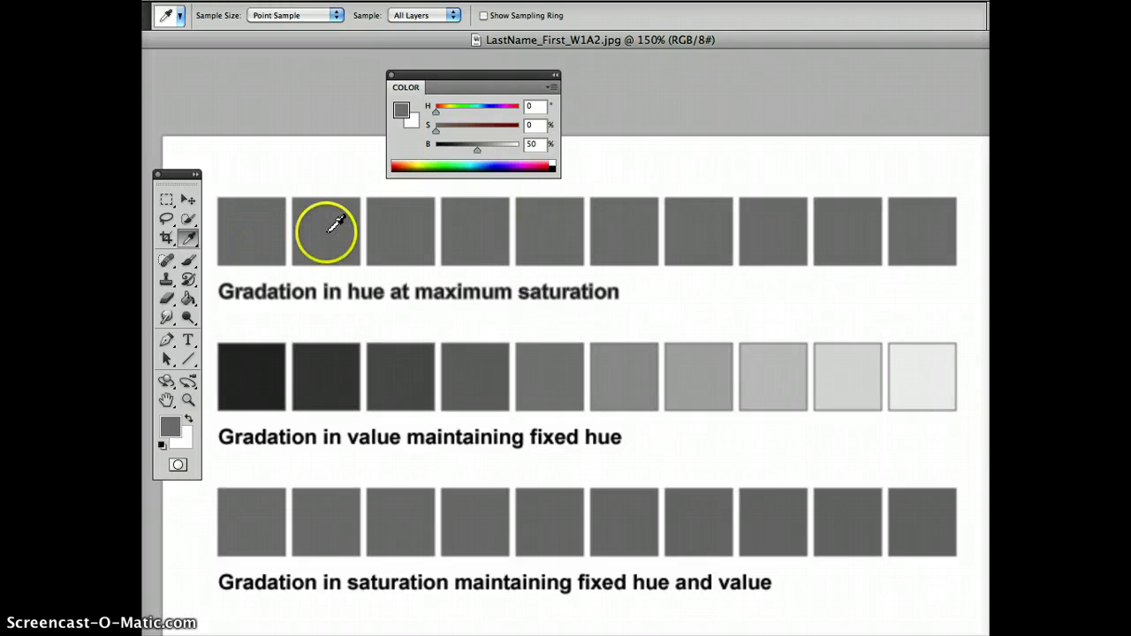
pyautogui.click(387, 231)
pyautogui.click(471, 219)
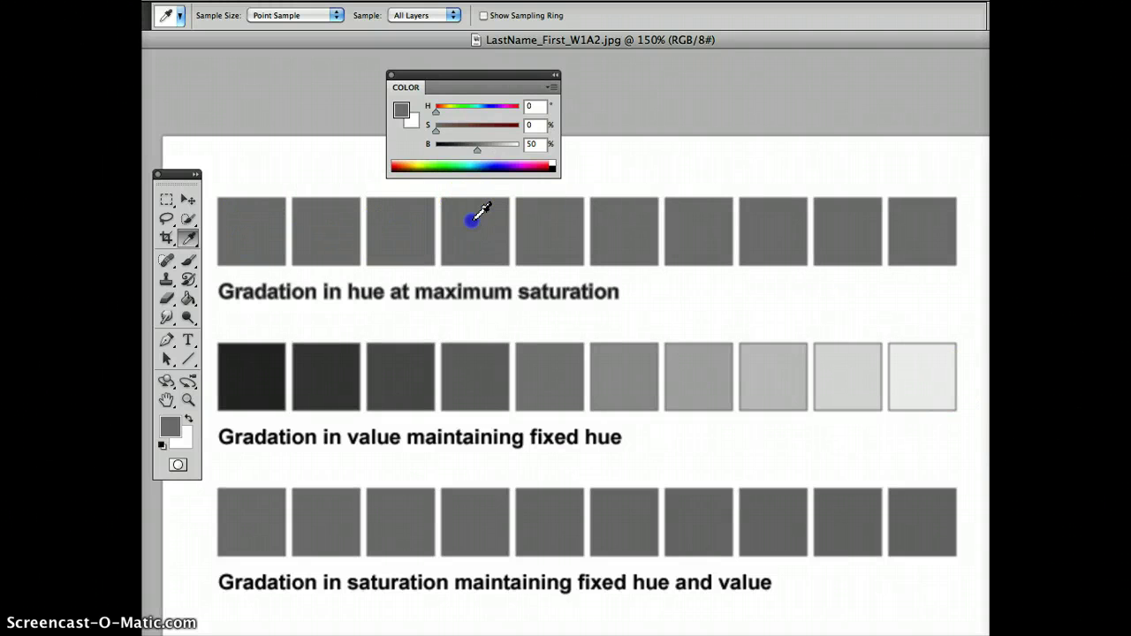
pyautogui.click(615, 228)
pyautogui.click(769, 222)
pyautogui.click(868, 226)
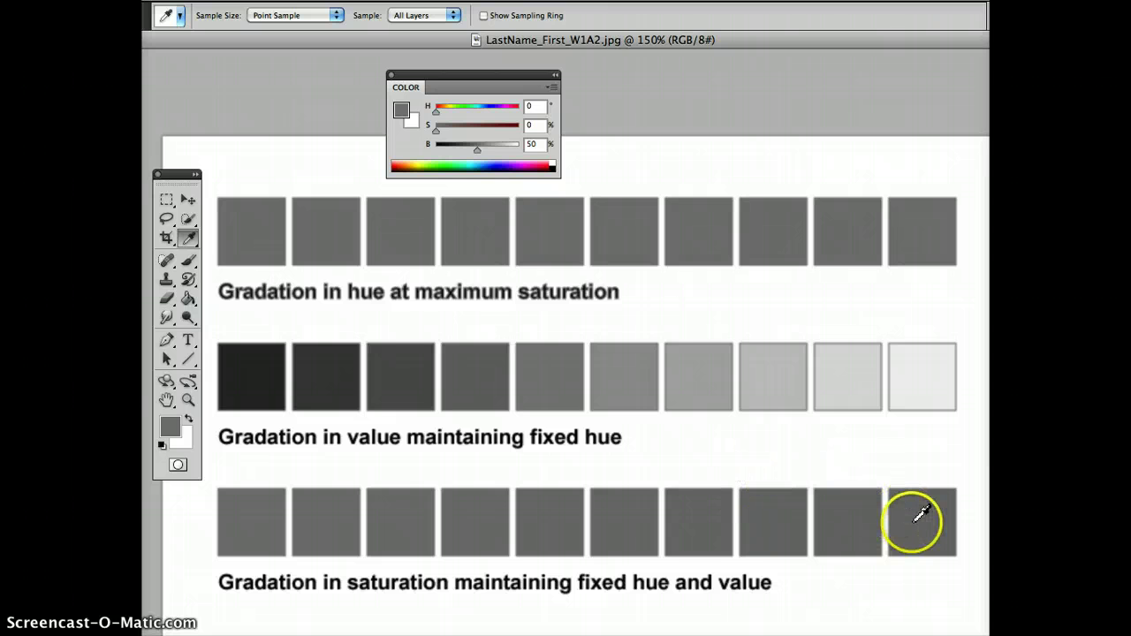
pyautogui.click(266, 520)
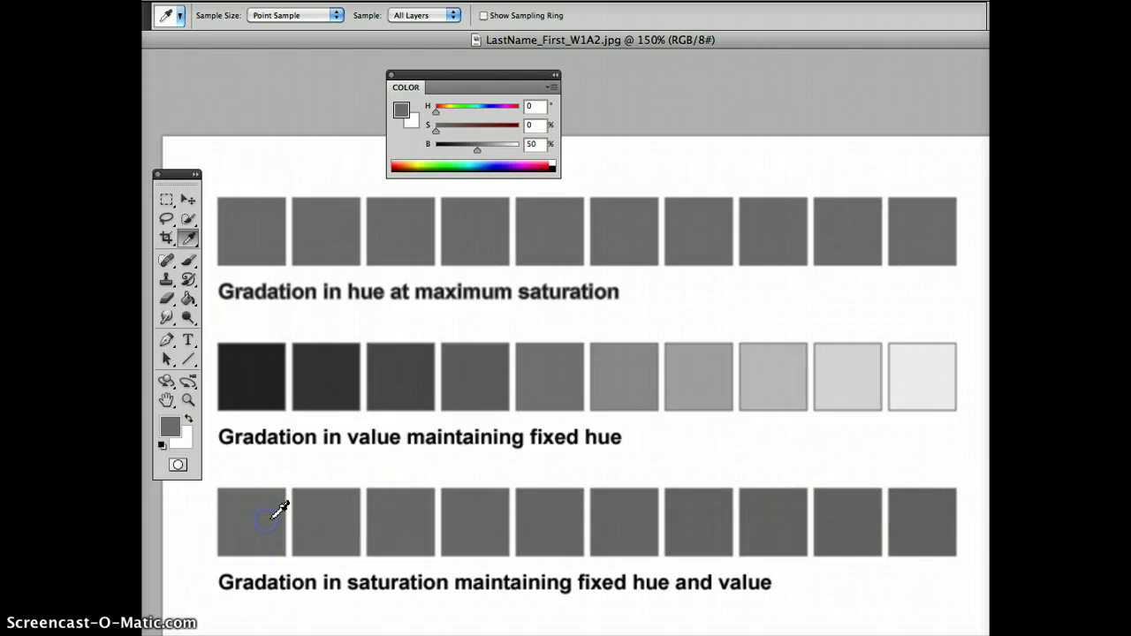
pyautogui.click(921, 513)
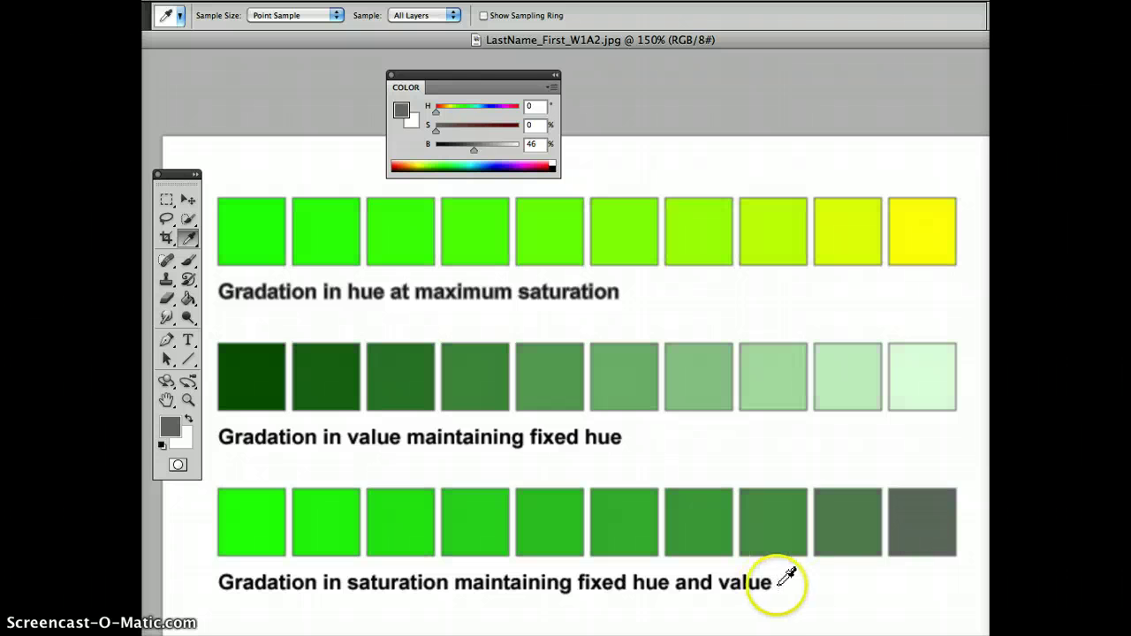
# - Sample the last saturation square, raise brightness to 50, and paint-bucket it with H 120, S 10
pyautogui.click(904, 522)
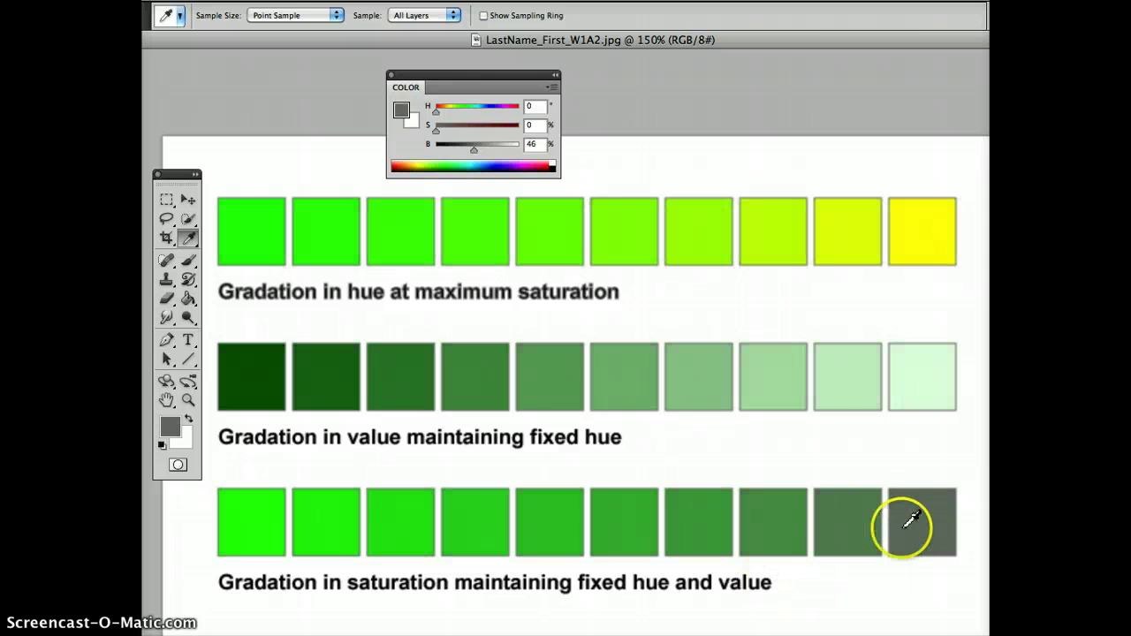
pyautogui.click(476, 157)
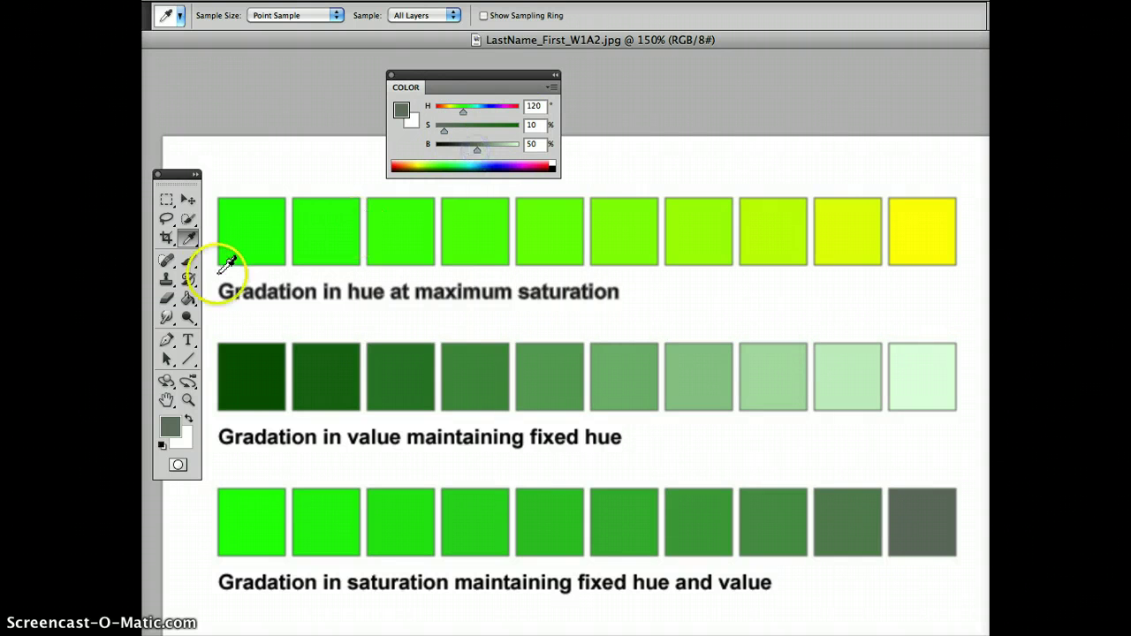
pyautogui.click(188, 298)
pyautogui.click(862, 504)
pyautogui.click(893, 500)
pyautogui.press('i')
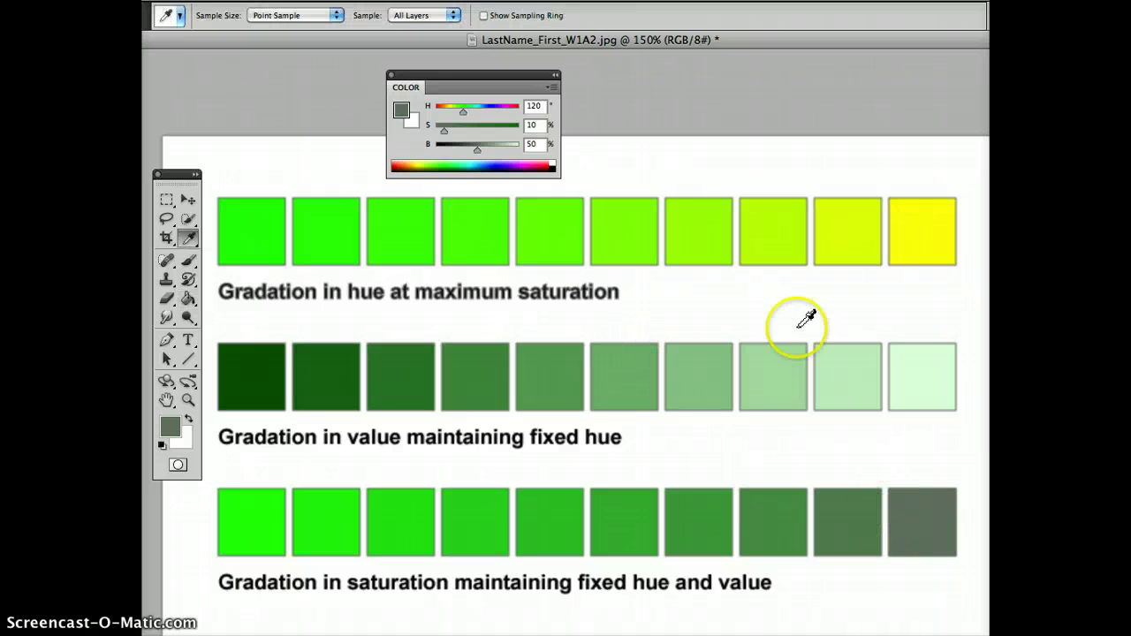
pyautogui.hotkey('ctrl', 'u')
pyautogui.moveTo(727, 101); pyautogui.dragTo(685, 103)
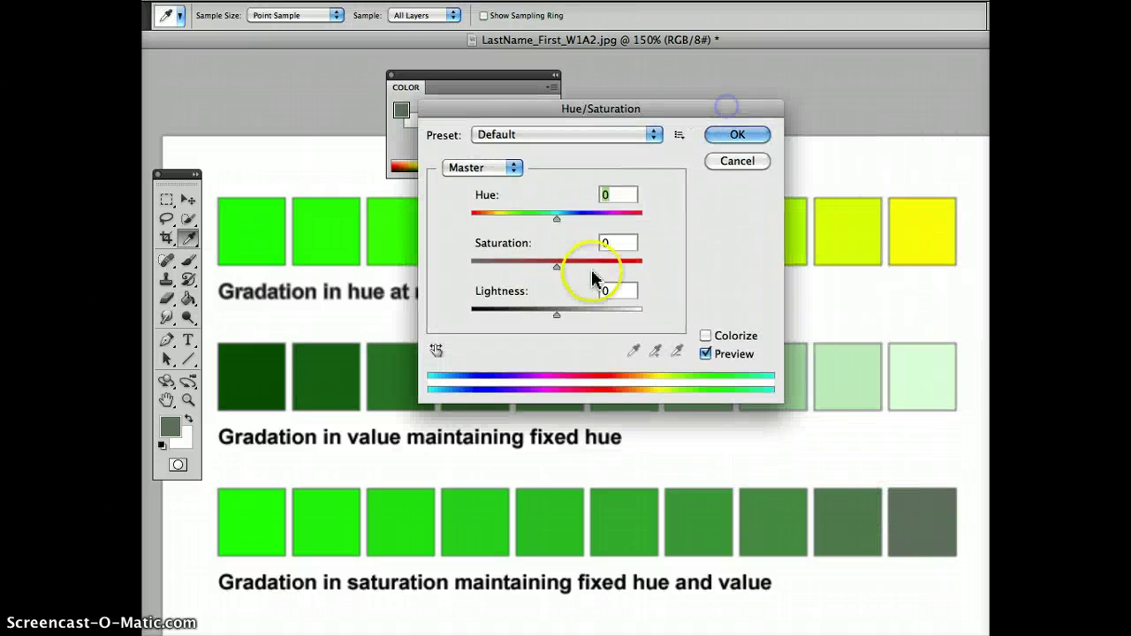
pyautogui.moveTo(556, 265); pyautogui.dragTo(472, 270)
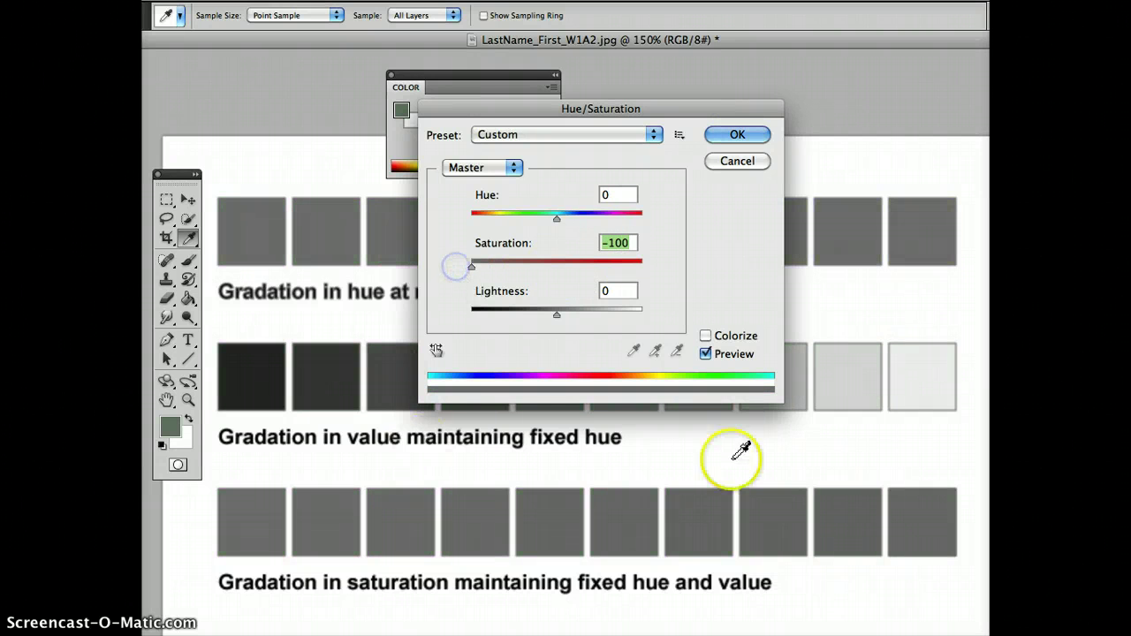
pyautogui.click(920, 511)
pyautogui.moveTo(629, 109); pyautogui.dragTo(799, 99)
pyautogui.click(252, 515)
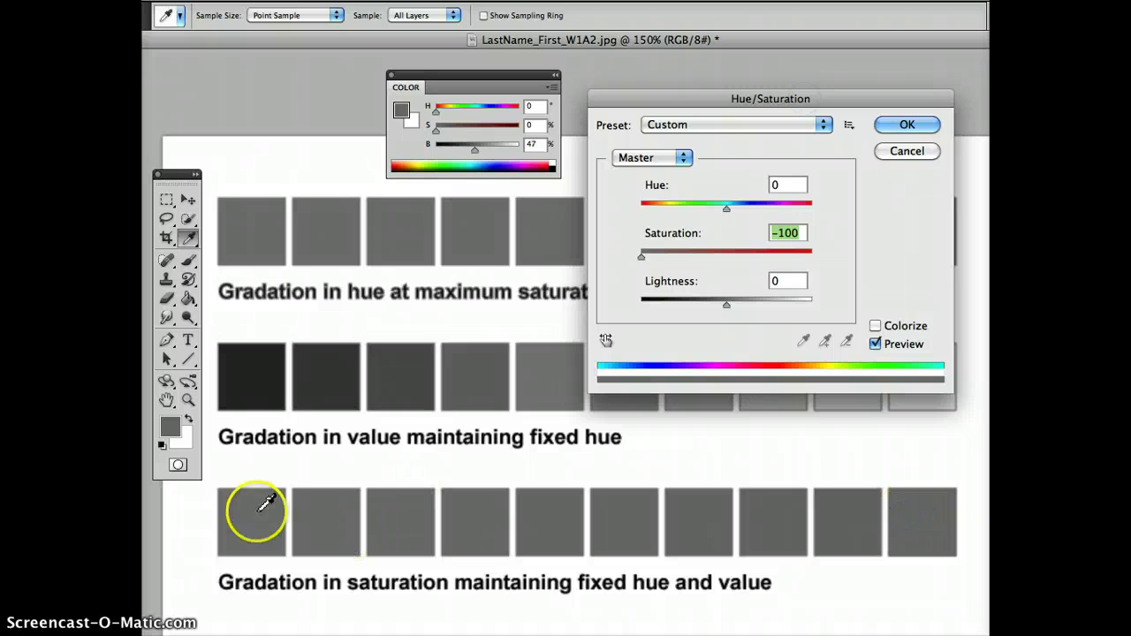
pyautogui.click(907, 151)
pyautogui.press('g')
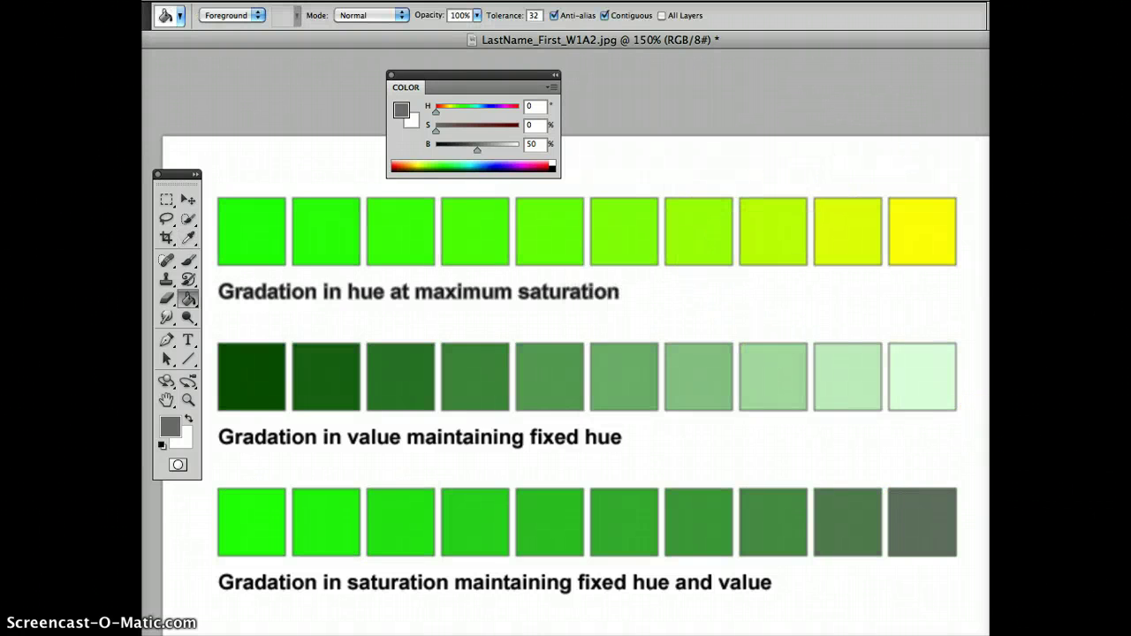